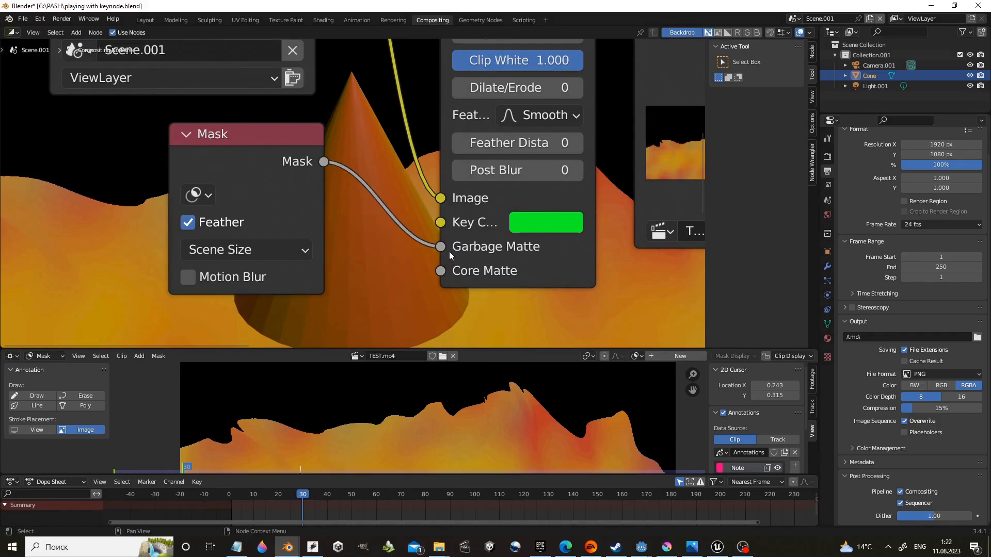
- Create a new mask in the mask editor and assign it to the compositor's Mask node
{"action": "scroll", "coordinate": [309, 254], "scroll_direction": "up", "scroll_amount": 3}
{"action": "left_click", "coordinate": [231, 196]}
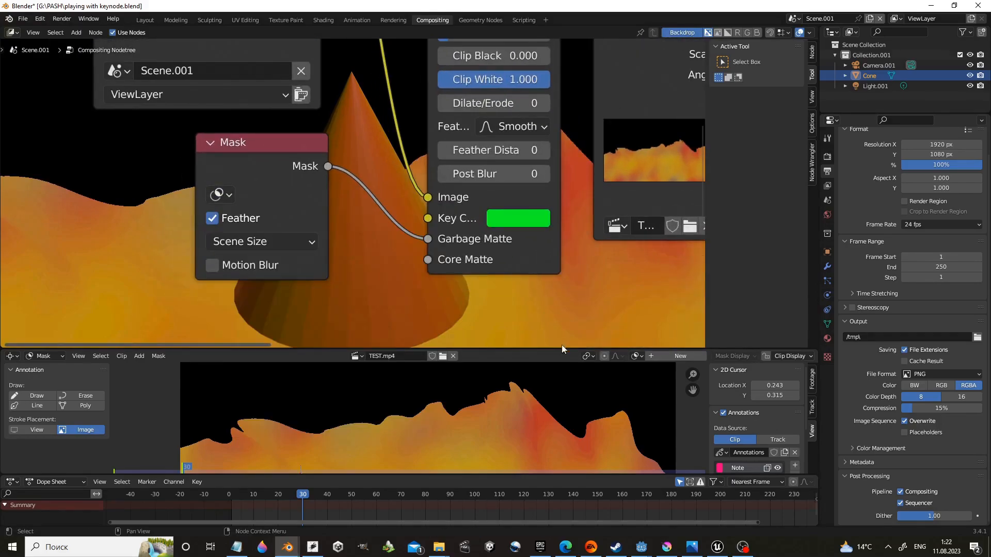
{"action": "left_click", "coordinate": [652, 355]}
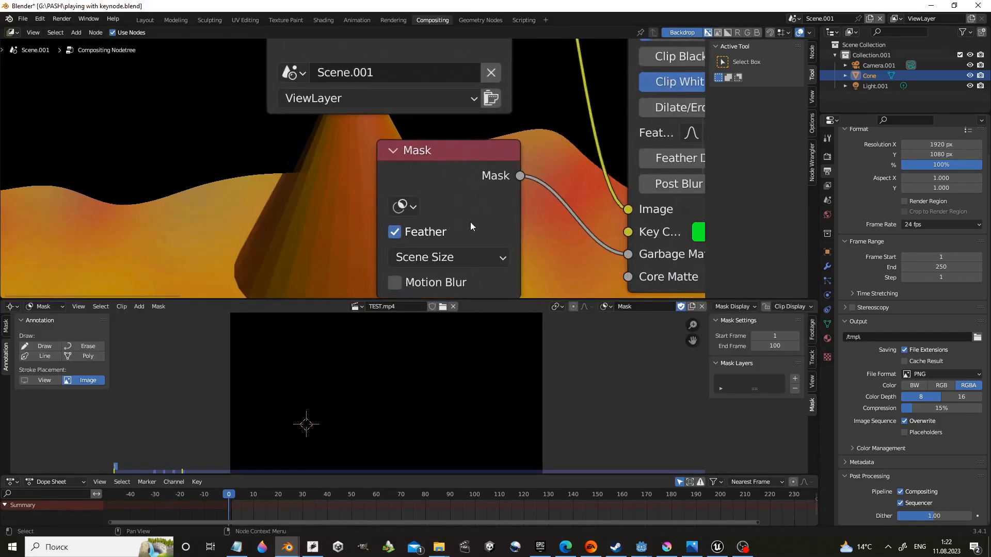
{"action": "left_click", "coordinate": [403, 206]}
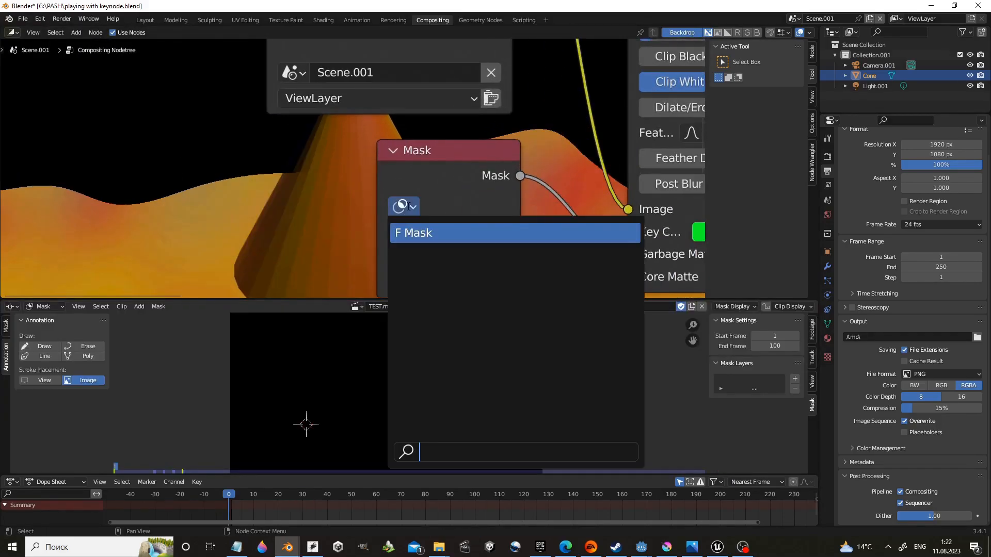
{"action": "left_click", "coordinate": [430, 236]}
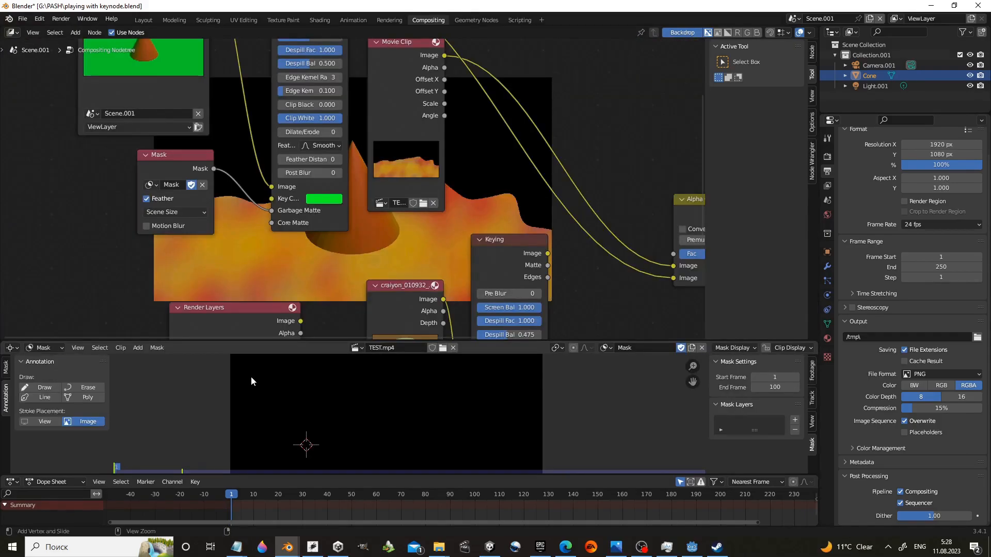
- Show the mask editing tools beside the clip and open the mask display options
{"action": "left_click", "coordinate": [6, 368]}
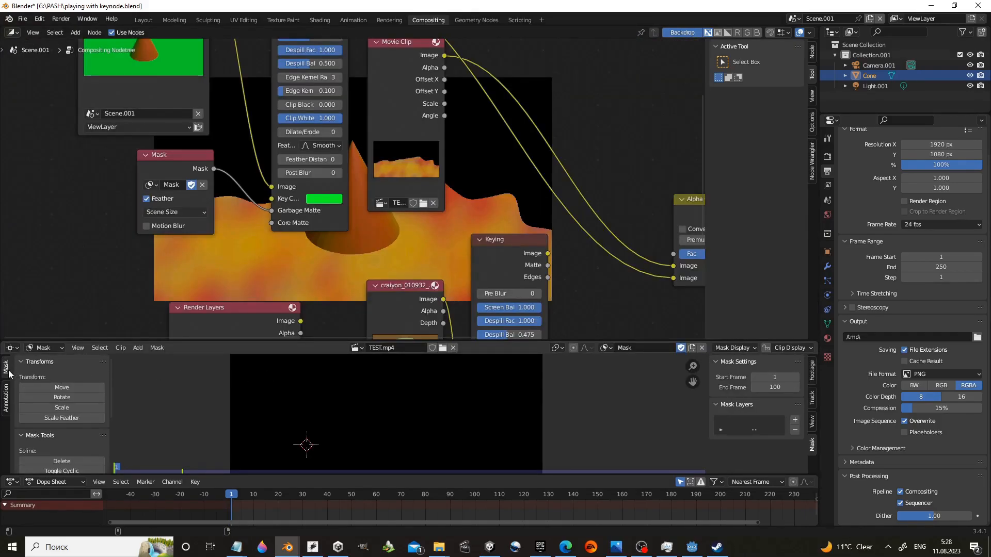
{"action": "scroll", "coordinate": [83, 402], "scroll_direction": "down", "scroll_amount": 5}
{"action": "scroll", "coordinate": [95, 407], "scroll_direction": "up", "scroll_amount": 5}
{"action": "left_click", "coordinate": [737, 349]}
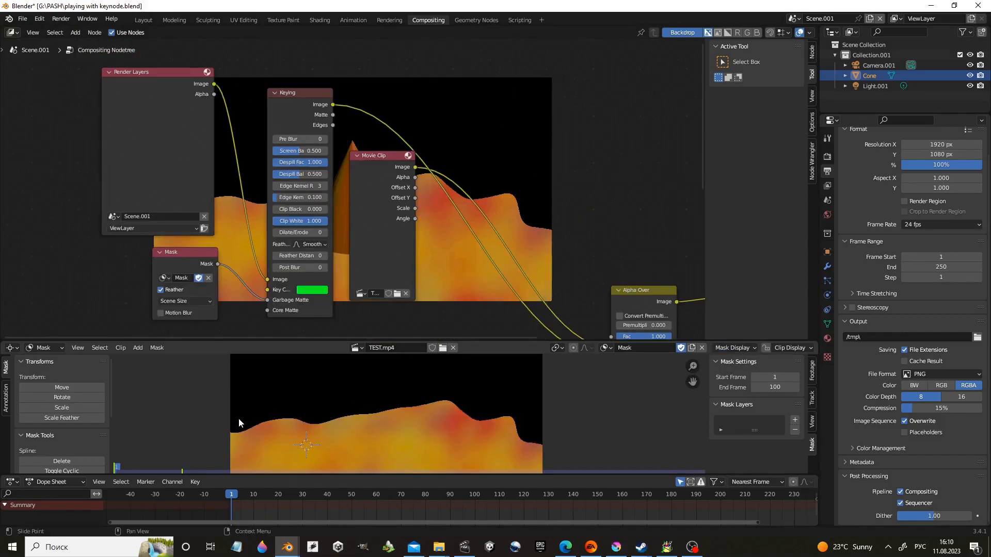
- Draw a mask spline running along the terrain's ridge line, around its far end and back below the ridge
{"action": "left_click", "coordinate": [239, 418], "text": "ctrl"}
{"action": "left_click", "coordinate": [272, 414], "text": "ctrl"}
{"action": "left_click", "coordinate": [330, 415], "text": "ctrl"}
{"action": "left_click", "coordinate": [351, 414], "text": "ctrl"}
{"action": "left_click", "coordinate": [400, 416], "text": "ctrl"}
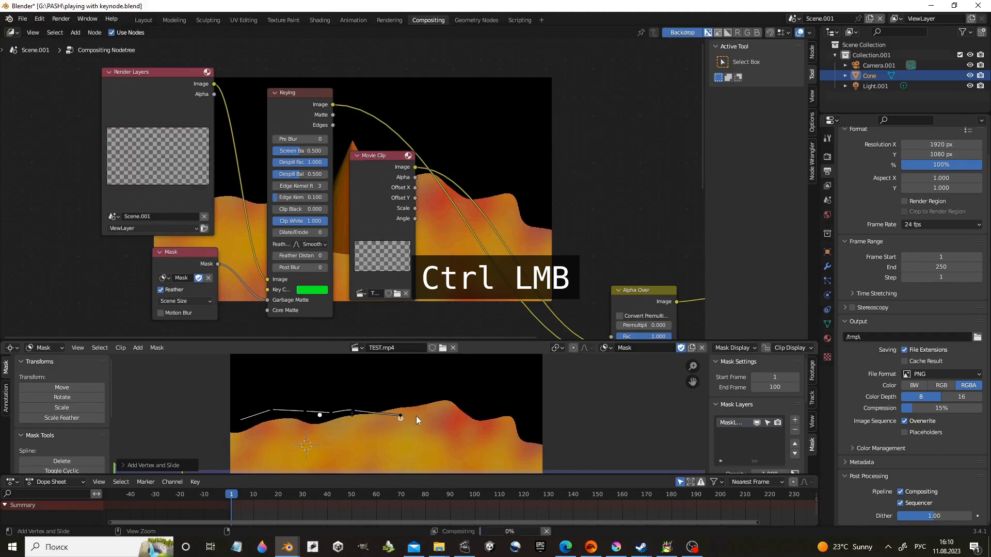
{"action": "left_click", "coordinate": [501, 382], "text": "ctrl"}
{"action": "left_click", "coordinate": [505, 416], "text": "ctrl"}
{"action": "left_click", "coordinate": [482, 440], "text": "ctrl"}
{"action": "left_click", "coordinate": [408, 452], "text": "ctrl"}
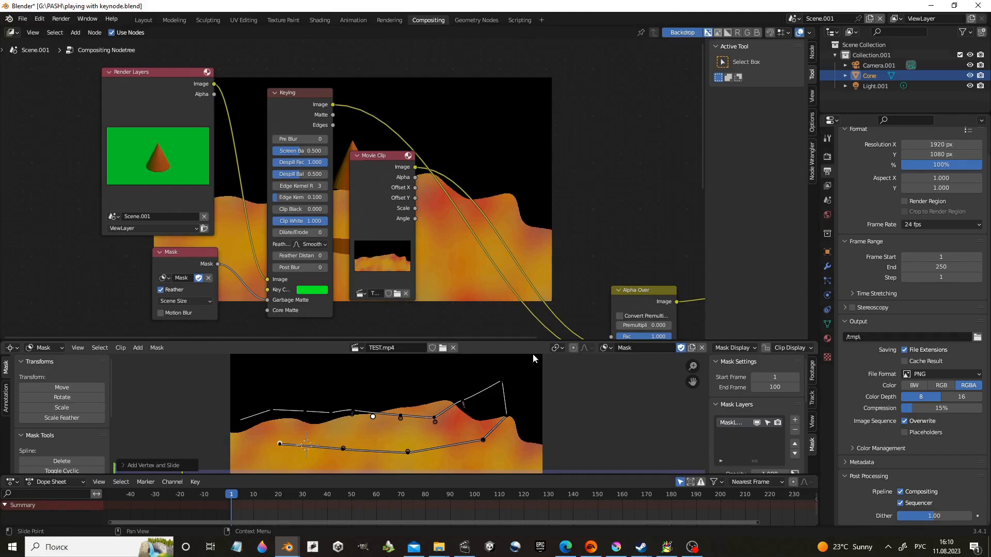
- Toggle the mask overlay on and off to preview the open spline
{"action": "left_click", "coordinate": [737, 348]}
{"action": "left_click", "coordinate": [685, 382]}
{"action": "left_click", "coordinate": [686, 381]}
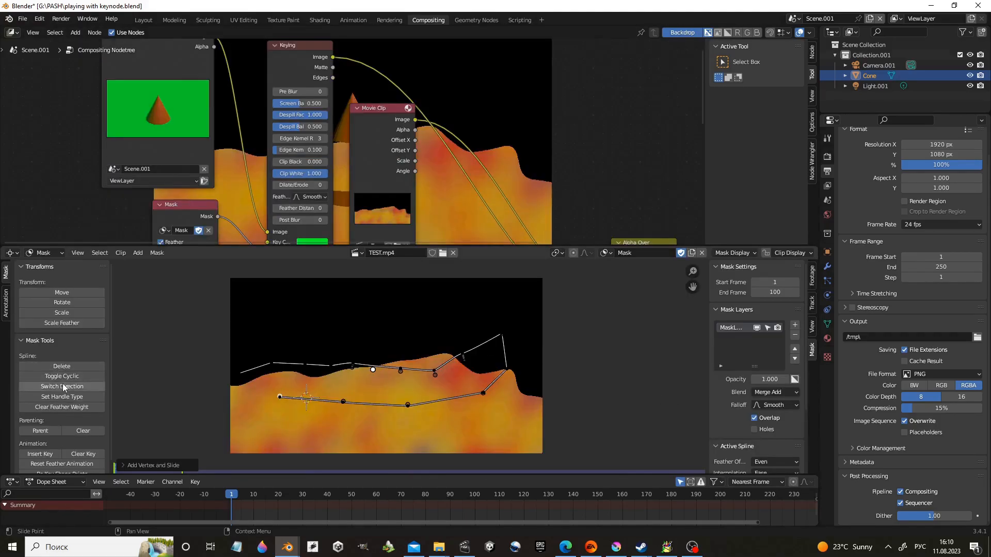
- Close the mask spline into a loop with Toggle Cyclic
{"action": "scroll", "coordinate": [64, 383], "scroll_direction": "down", "scroll_amount": 1}
{"action": "left_click", "coordinate": [79, 367]}
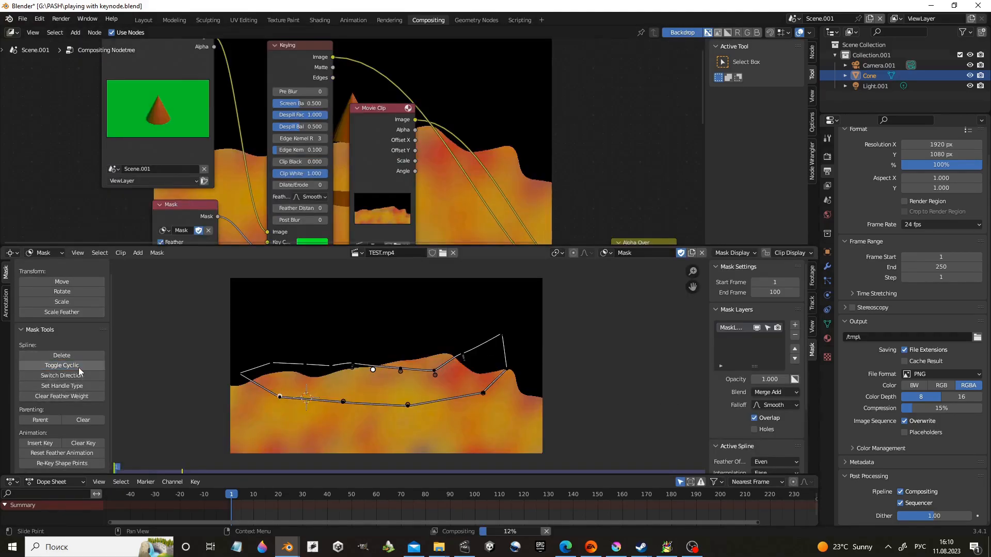
{"action": "middle_click_drag", "start_coordinate": [279, 414], "coordinate": [285, 425]}
{"action": "left_click", "coordinate": [97, 364]}
{"action": "left_click", "coordinate": [97, 365]}
- Reshape the closed mask by shifting its left end and lower points and pulling out curve handles along both edges
{"action": "left_click", "coordinate": [291, 395]}
{"action": "left_click_drag", "start_coordinate": [292, 395], "coordinate": [292, 439]}
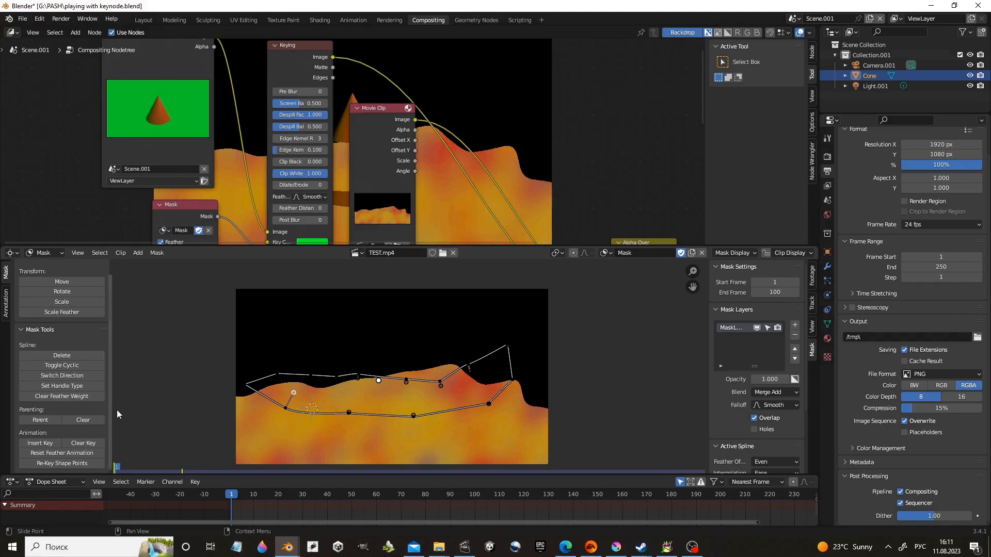
{"action": "left_click_drag", "start_coordinate": [278, 381], "coordinate": [258, 386]}
{"action": "left_click_drag", "start_coordinate": [349, 413], "coordinate": [352, 390]}
{"action": "left_click_drag", "start_coordinate": [413, 416], "coordinate": [413, 426]}
{"action": "left_click_drag", "start_coordinate": [488, 404], "coordinate": [490, 421]}
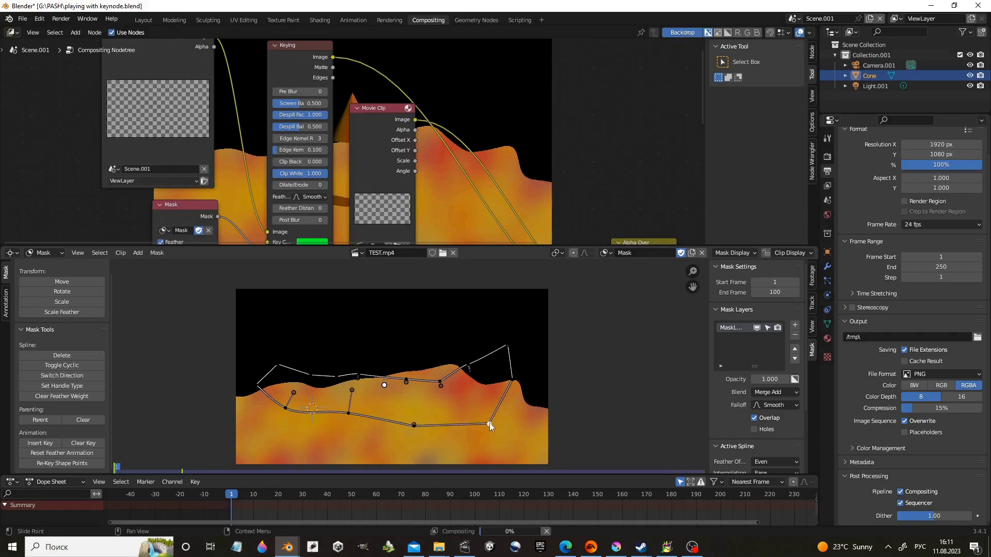
{"action": "left_click_drag", "start_coordinate": [440, 402], "coordinate": [405, 398]}
{"action": "left_click_drag", "start_coordinate": [358, 378], "coordinate": [367, 393]}
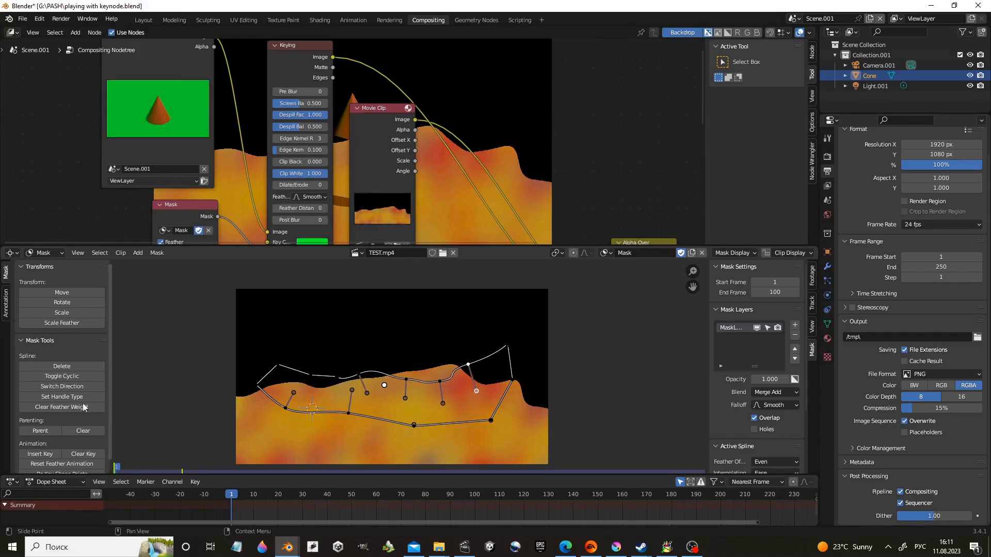
- Feather the mask at the point near the right-hand peak, extending the feather inward over the terrain
{"action": "key", "text": "alt+s"}
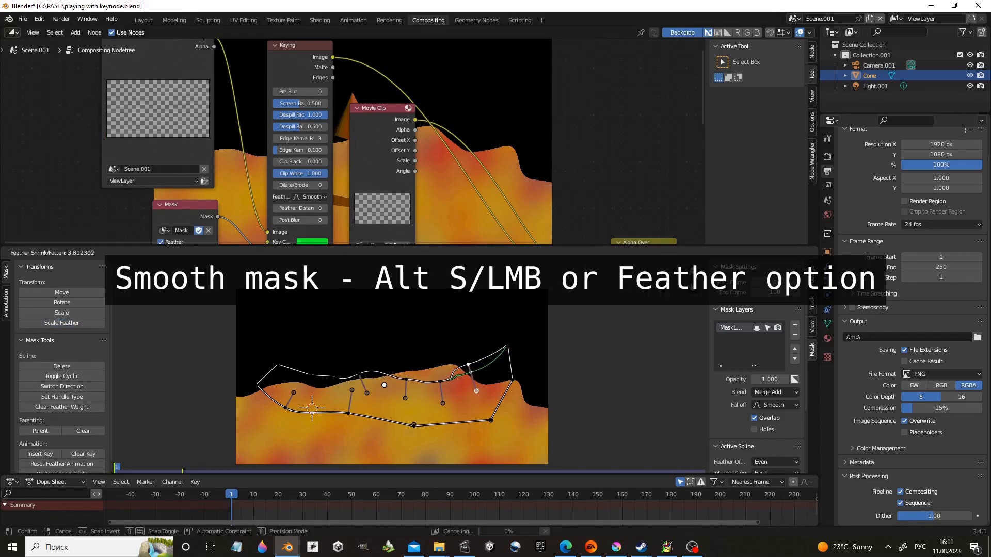
{"action": "left_click", "coordinate": [442, 348]}
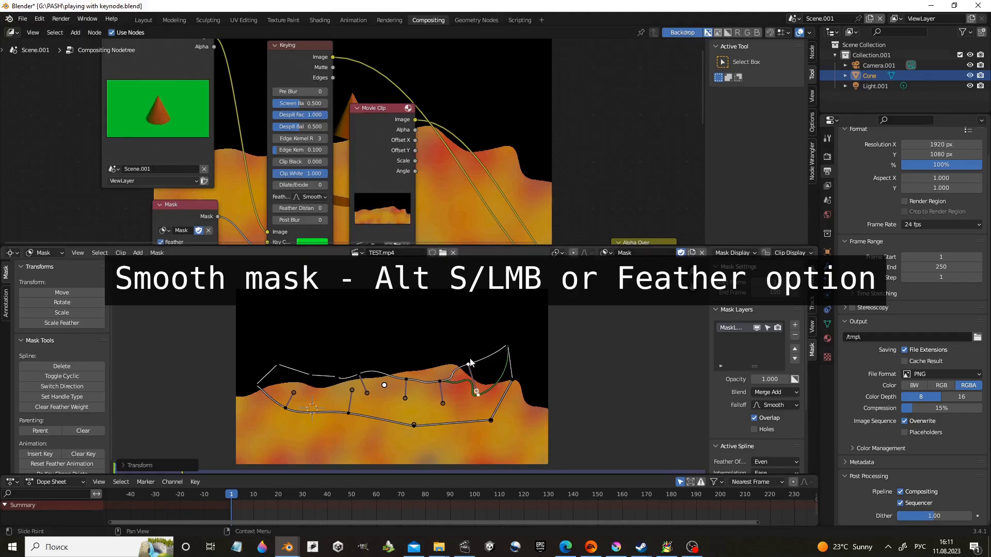
{"action": "left_click_drag", "start_coordinate": [479, 395], "coordinate": [491, 384]}
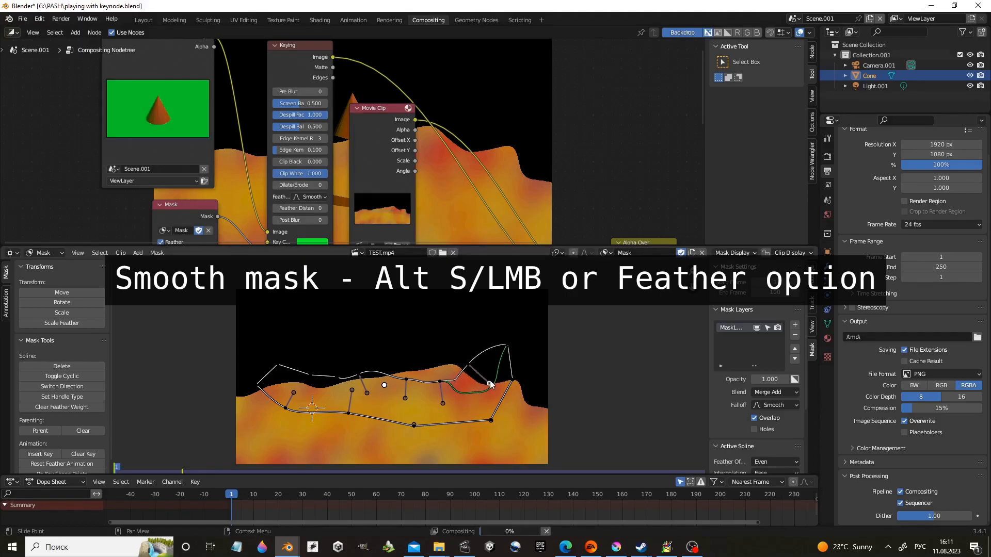
- Preview the feathered mask with the overlay and return to the plain clip view
{"action": "left_click", "coordinate": [732, 253]}
{"action": "left_click", "coordinate": [688, 287]}
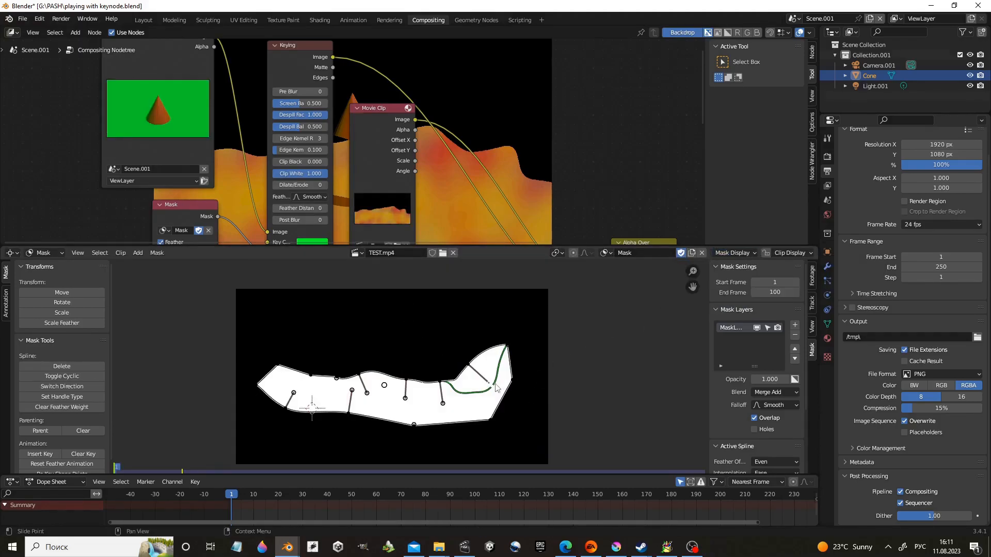
{"action": "left_click", "coordinate": [751, 255]}
{"action": "left_click", "coordinate": [686, 287]}
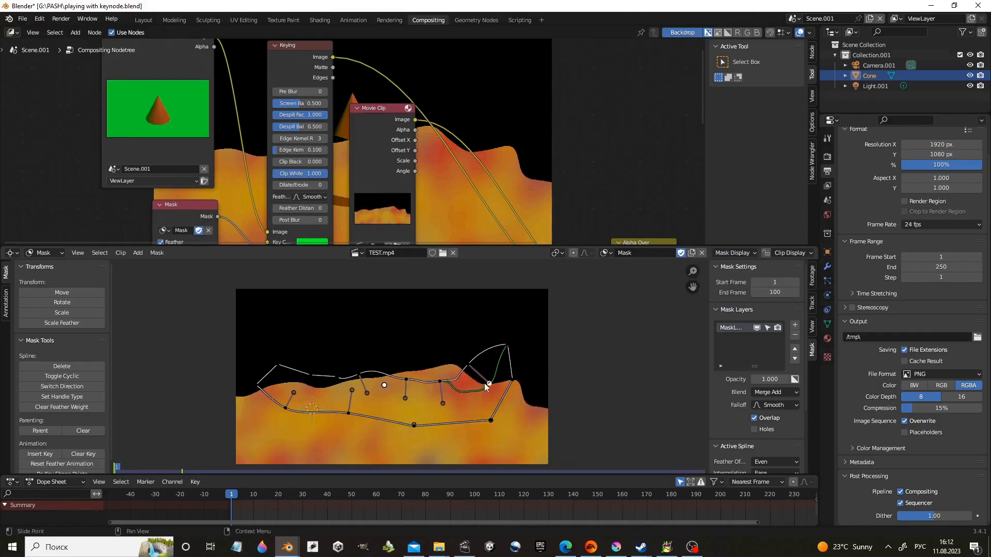
- Switch the spline's direction and stretch the feather outward above the right-hand peak, previewing it with the mask overlay
{"action": "left_click", "coordinate": [95, 388]}
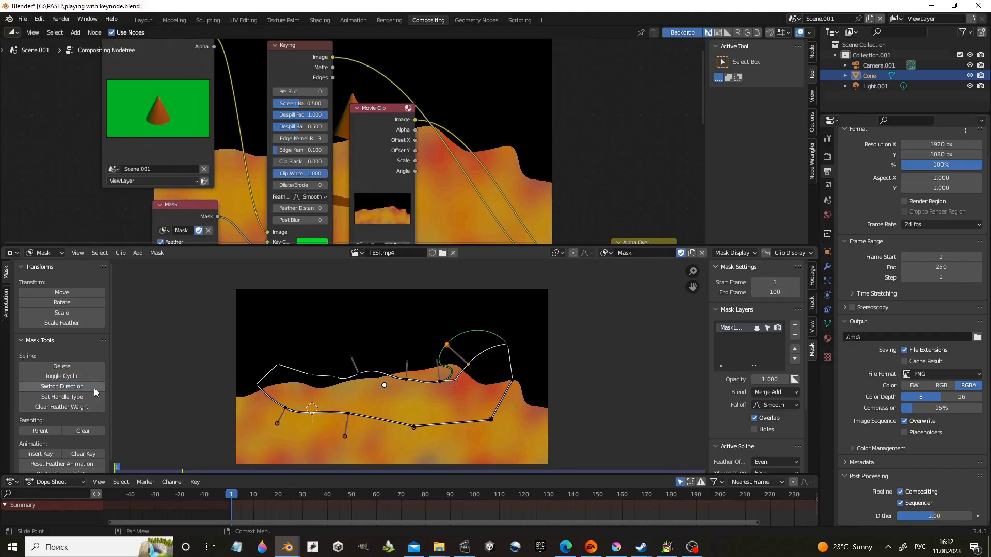
{"action": "left_click_drag", "start_coordinate": [488, 337], "coordinate": [422, 367]}
{"action": "left_click", "coordinate": [748, 254]}
{"action": "left_click", "coordinate": [689, 288]}
{"action": "mouse_move", "coordinate": [459, 337]}
{"action": "left_mouse_down"}
{"action": "mouse_move", "coordinate": [459, 308]}
{"action": "mouse_move", "coordinate": [458, 327]}
{"action": "left_mouse_up"}
{"action": "left_click", "coordinate": [723, 255]}
{"action": "left_click", "coordinate": [692, 288]}
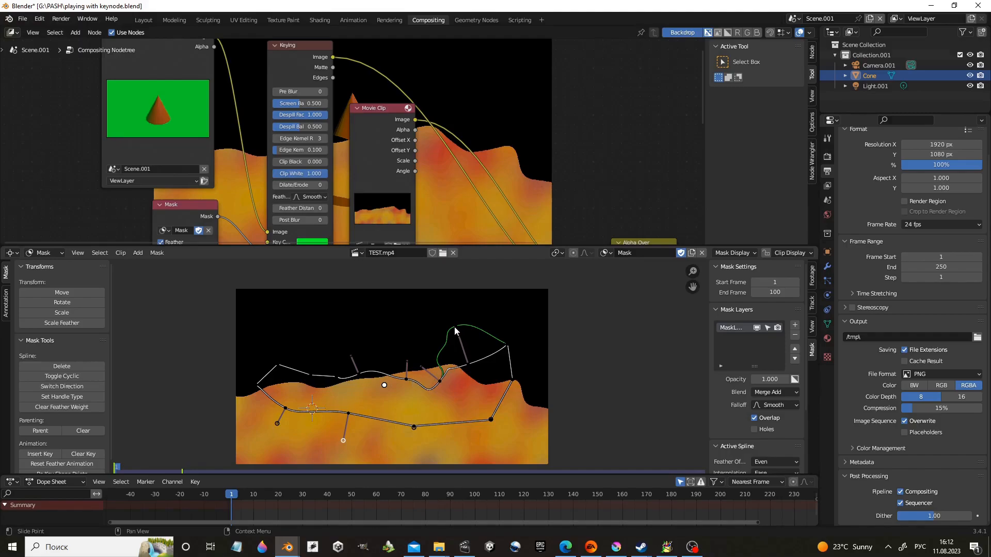
- Raise the feather point above the right-hand peak slightly while checking it with the mask overlay
{"action": "left_click", "coordinate": [734, 253]}
{"action": "left_click", "coordinate": [690, 287]}
{"action": "mouse_move", "coordinate": [451, 322]}
{"action": "left_mouse_down"}
{"action": "mouse_move", "coordinate": [481, 306]}
{"action": "mouse_move", "coordinate": [453, 264]}
{"action": "mouse_move", "coordinate": [459, 336]}
{"action": "mouse_move", "coordinate": [452, 316]}
{"action": "left_mouse_up"}
{"action": "left_click", "coordinate": [735, 252]}
{"action": "left_click", "coordinate": [690, 287]}
- Change the handle type of the point near the right-hand peak, move the point up, and set its handles to Auto
{"action": "left_click", "coordinate": [83, 400]}
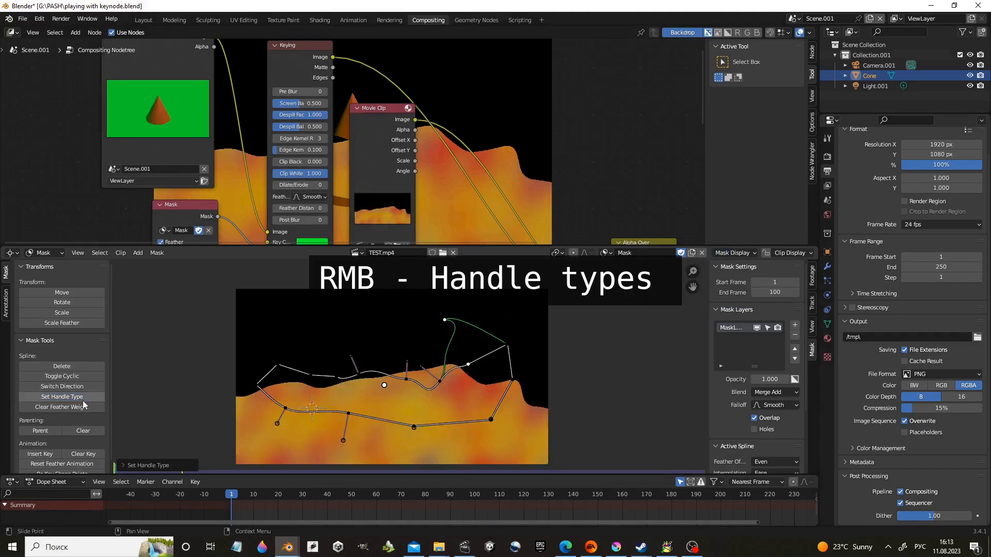
{"action": "left_click_drag", "start_coordinate": [469, 365], "coordinate": [494, 340]}
{"action": "right_click", "coordinate": [473, 352]}
{"action": "left_click", "coordinate": [524, 352]}
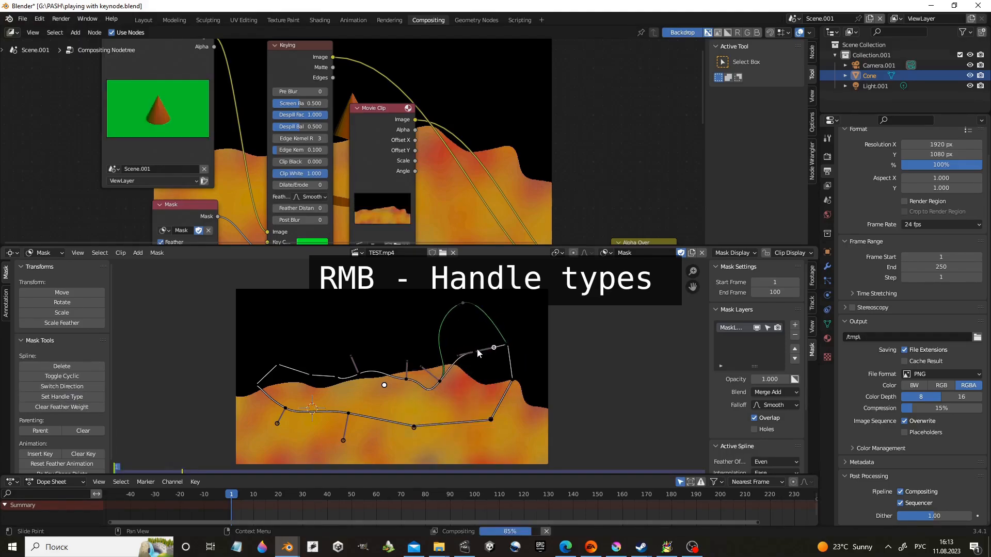
- Try the Vector and Aligned handle types on the point near the right-hand peak, ending with Auto
{"action": "right_click", "coordinate": [474, 352]}
{"action": "mouse_move", "coordinate": [474, 352]}
{"action": "left_click", "coordinate": [516, 366]}
{"action": "right_click", "coordinate": [473, 351]}
{"action": "left_click", "coordinate": [525, 388]}
{"action": "left_click_drag", "start_coordinate": [480, 347], "coordinate": [455, 350]}
{"action": "right_click", "coordinate": [468, 345]}
{"action": "mouse_move", "coordinate": [467, 345]}
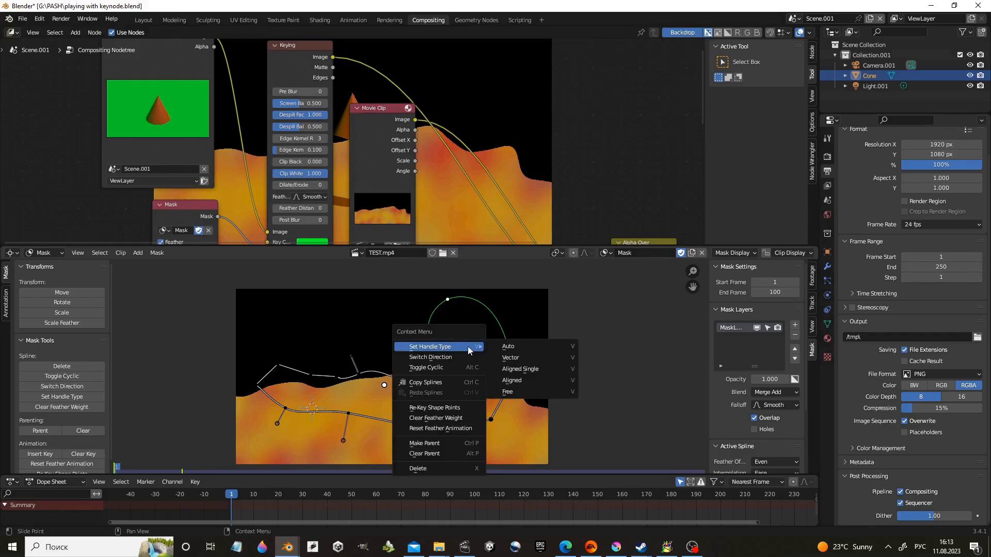
{"action": "left_click", "coordinate": [544, 346]}
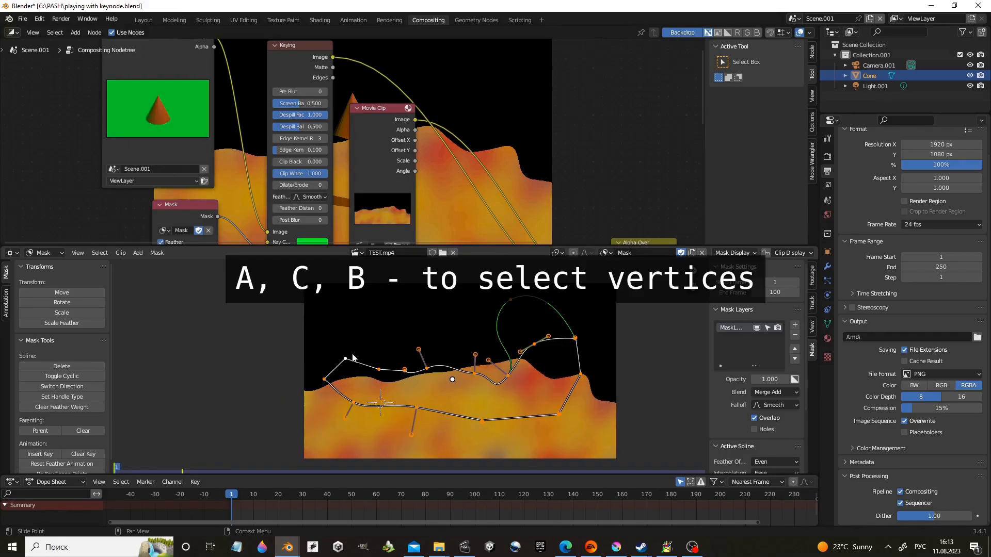
- Box-select the mask points on the left half of the upper edge and try moving them
{"action": "key", "text": "alt+a"}
{"action": "key", "text": "b"}
{"action": "left_click_drag", "start_coordinate": [371, 338], "coordinate": [433, 383]}
{"action": "key", "text": "g"}
{"action": "right_click", "coordinate": [487, 394]}
- Circle-select the mask points along the right part of the upper edge
{"action": "key", "text": "c"}
{"action": "left_click_drag", "start_coordinate": [492, 382], "coordinate": [582, 367]}
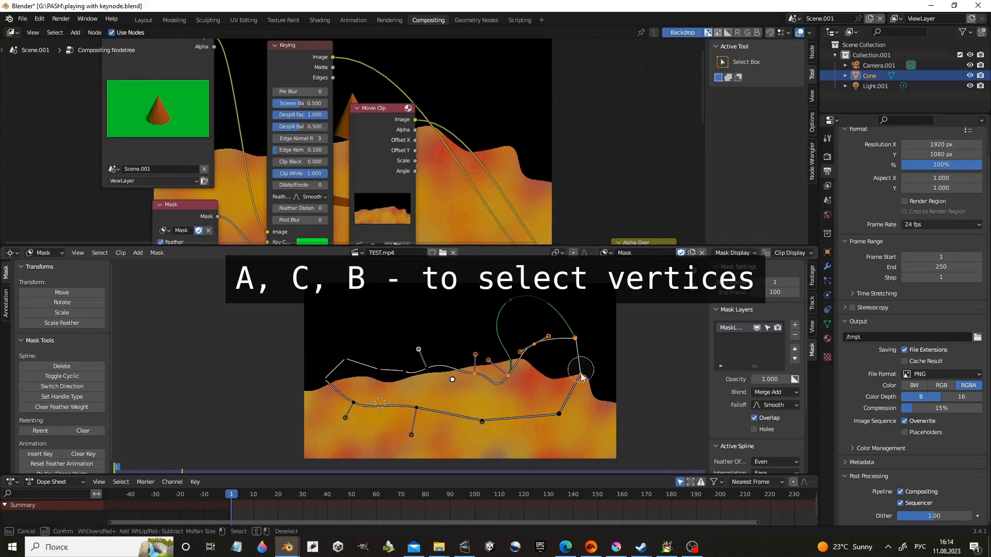
{"action": "key", "text": "Escape"}
- Select all mask points and set their handle type to Auto, followed by Vector
{"action": "key", "text": "a"}
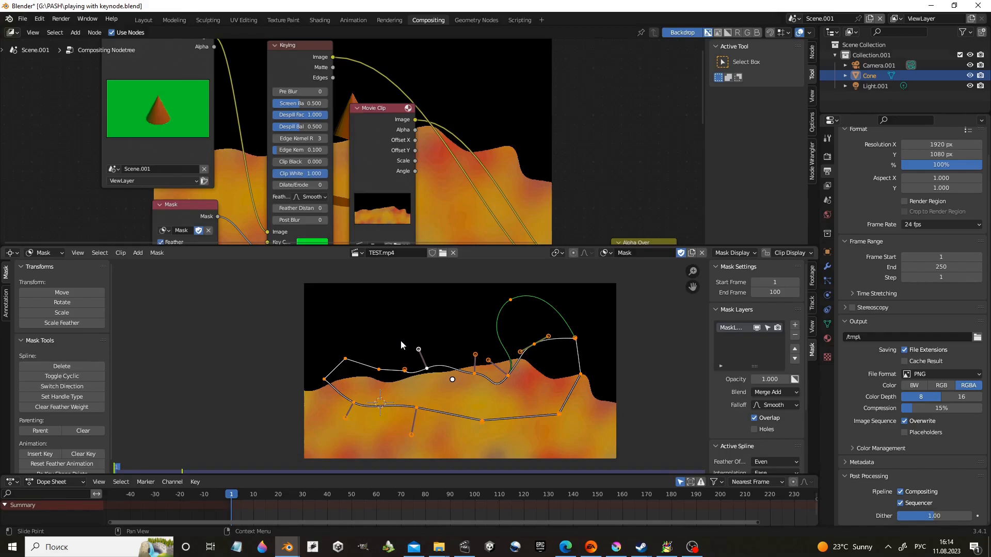
{"action": "right_click", "coordinate": [348, 362]}
{"action": "mouse_move", "coordinate": [346, 358]}
{"action": "left_click", "coordinate": [397, 363]}
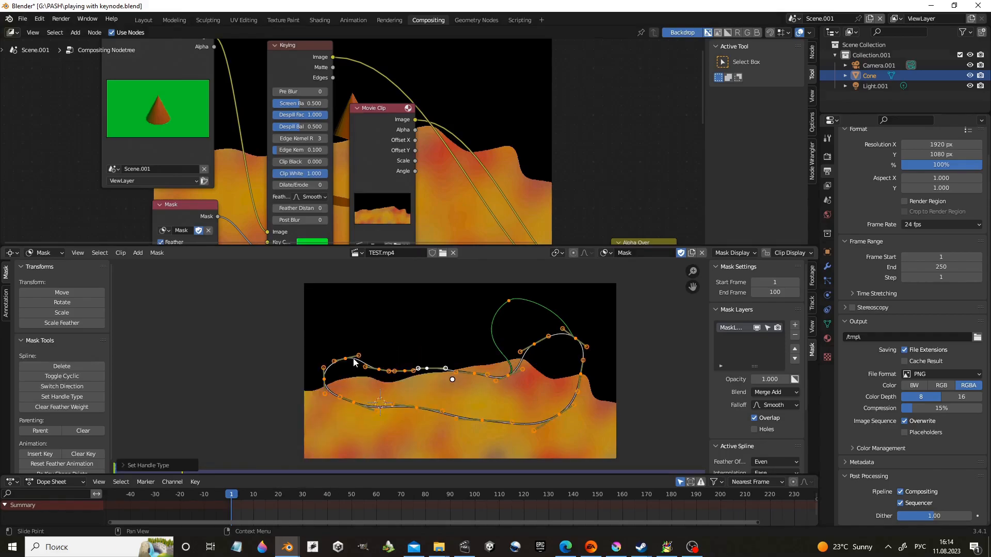
{"action": "right_click", "coordinate": [346, 358]}
{"action": "left_click", "coordinate": [393, 369]}
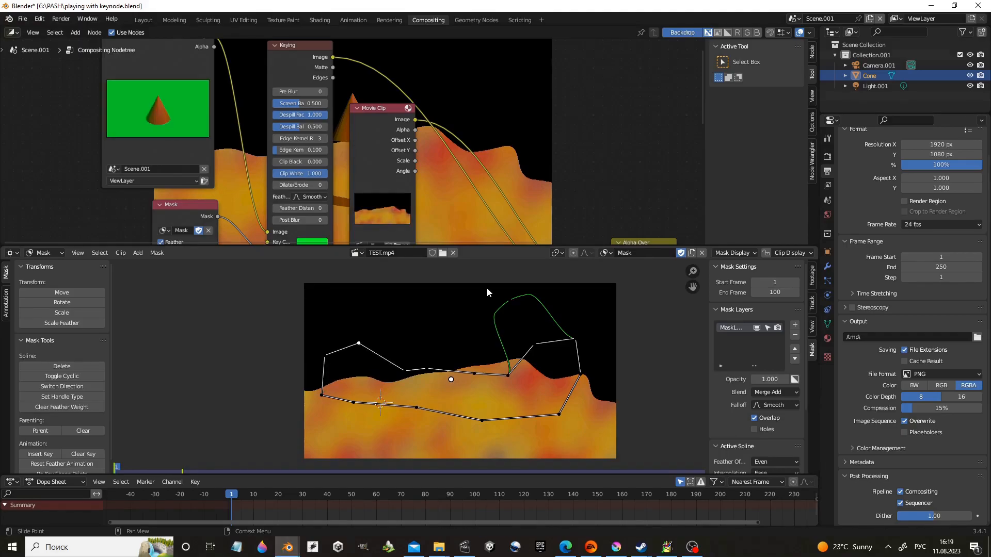
- Clear the feather weight near the right-hand peak and move the mask's two lower-left points downward
{"action": "left_click", "coordinate": [534, 343]}
{"action": "left_click", "coordinate": [70, 407]}
{"action": "left_click_drag", "start_coordinate": [322, 395], "coordinate": [323, 434]}
{"action": "middle_click_drag", "start_coordinate": [445, 159], "coordinate": [174, 131]}
{"action": "left_click_drag", "start_coordinate": [354, 403], "coordinate": [374, 447]}
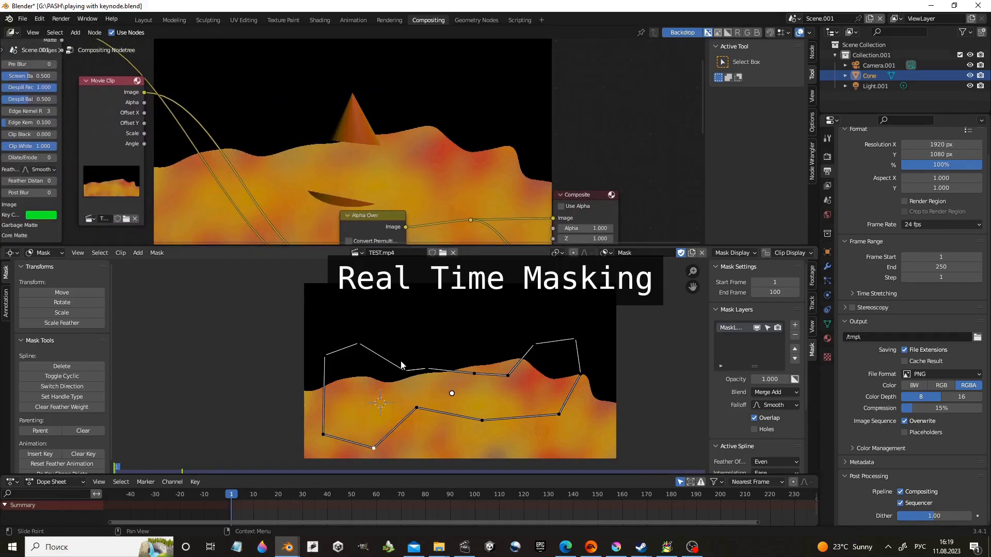
- Bring the mask's upper-left points closer together around the cone's left side and lower the next bottom-edge point
{"action": "left_click_drag", "start_coordinate": [324, 357], "coordinate": [321, 384]}
{"action": "left_click_drag", "start_coordinate": [359, 344], "coordinate": [342, 364]}
{"action": "left_click_drag", "start_coordinate": [404, 370], "coordinate": [360, 351]}
{"action": "left_click_drag", "start_coordinate": [416, 408], "coordinate": [414, 438]}
{"action": "left_click_drag", "start_coordinate": [427, 368], "coordinate": [376, 358]}
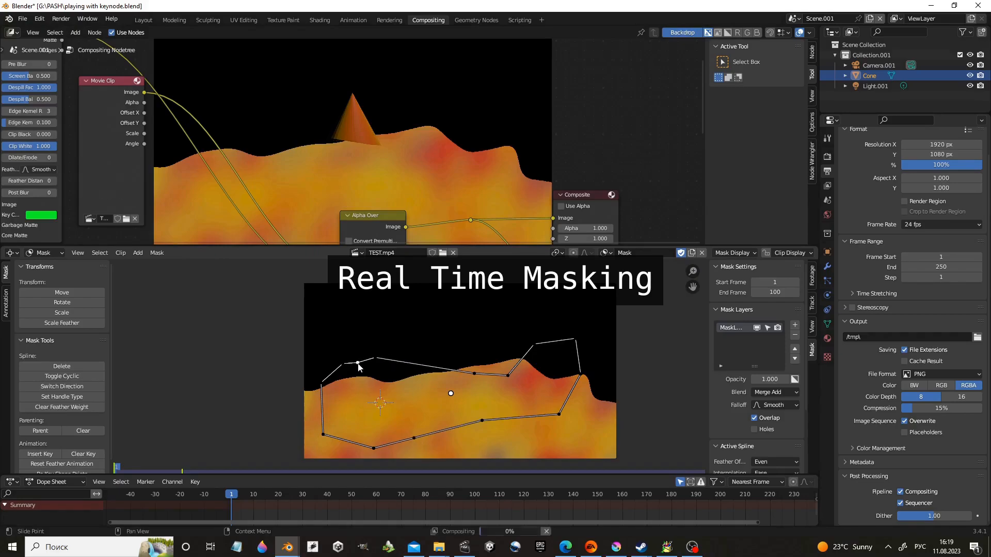
- Gather the mask's ridge-line points toward its left side and raise the upper edge well above the terrain
{"action": "left_click_drag", "start_coordinate": [374, 335], "coordinate": [377, 347]}
{"action": "left_click_drag", "start_coordinate": [506, 382], "coordinate": [389, 327]}
{"action": "left_click_drag", "start_coordinate": [535, 345], "coordinate": [425, 330]}
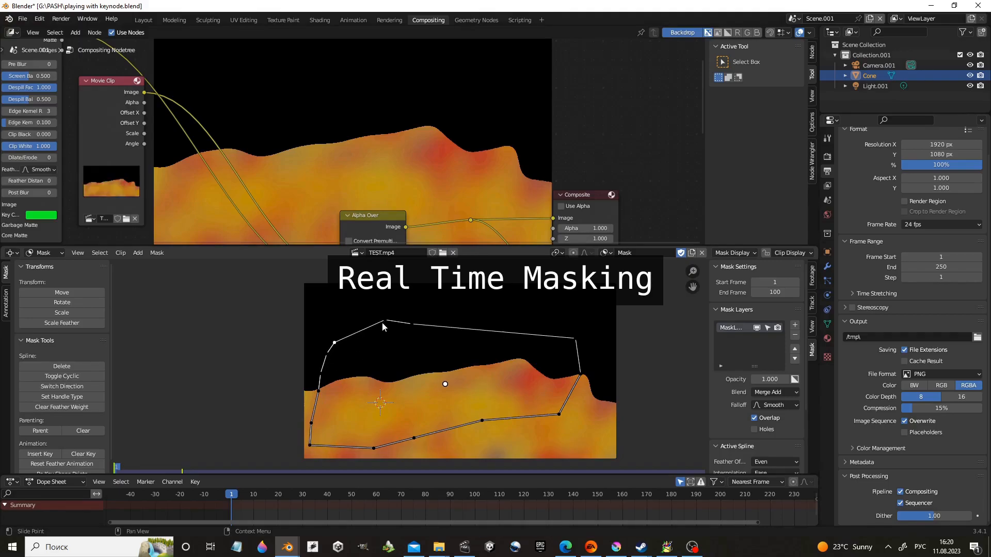
{"action": "left_click_drag", "start_coordinate": [361, 327], "coordinate": [352, 319]}
- Pull the mask's right-hand points inward toward the cone, leaving a sloping right edge
{"action": "left_click_drag", "start_coordinate": [575, 340], "coordinate": [367, 317]}
{"action": "left_click_drag", "start_coordinate": [580, 375], "coordinate": [382, 335]}
{"action": "left_click_drag", "start_coordinate": [557, 415], "coordinate": [382, 355]}
{"action": "left_click_drag", "start_coordinate": [480, 420], "coordinate": [450, 405]}
{"action": "left_click", "coordinate": [398, 359]}
{"action": "left_click_drag", "start_coordinate": [399, 360], "coordinate": [415, 361]}
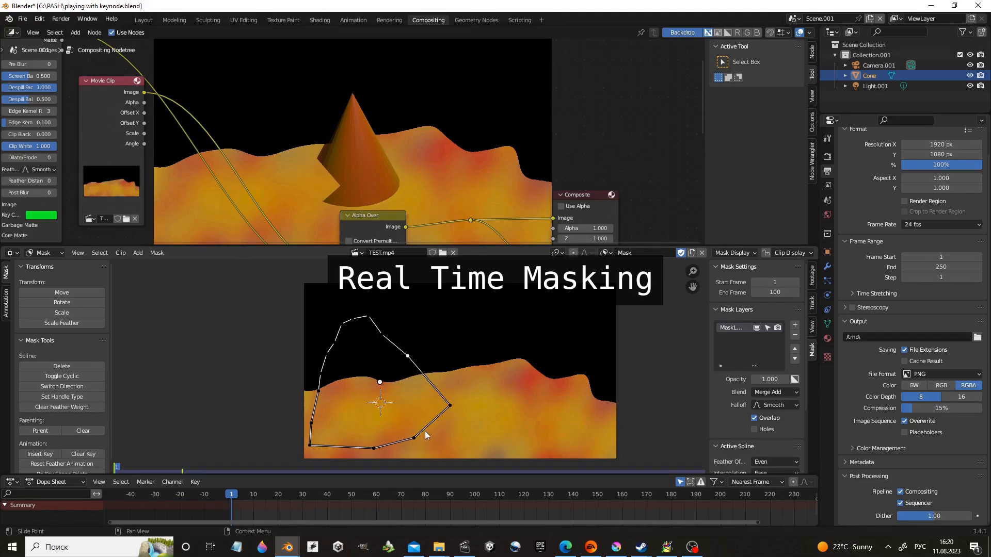
- Shift the points on the mask's right edge outward to straighten the cut along the cone's left side
{"action": "left_click_drag", "start_coordinate": [459, 448], "coordinate": [457, 428]}
{"action": "left_click_drag", "start_coordinate": [410, 360], "coordinate": [441, 365]}
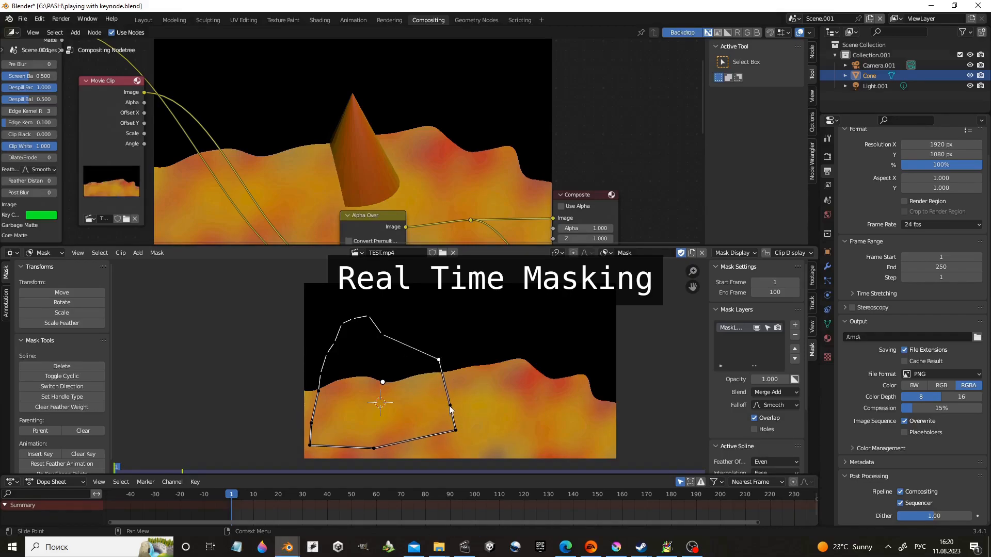
{"action": "left_click_drag", "start_coordinate": [450, 407], "coordinate": [453, 406]}
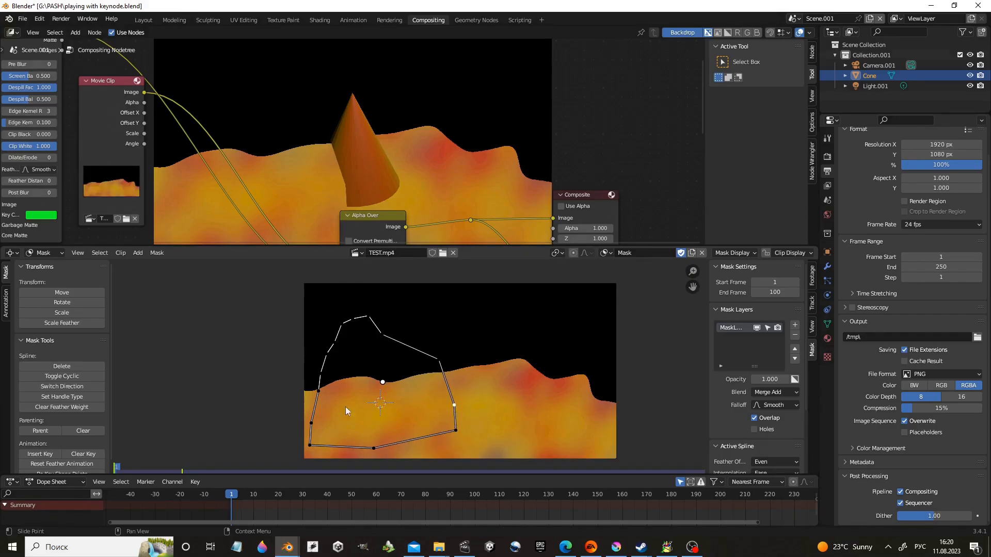
{"action": "key", "text": "alt"}
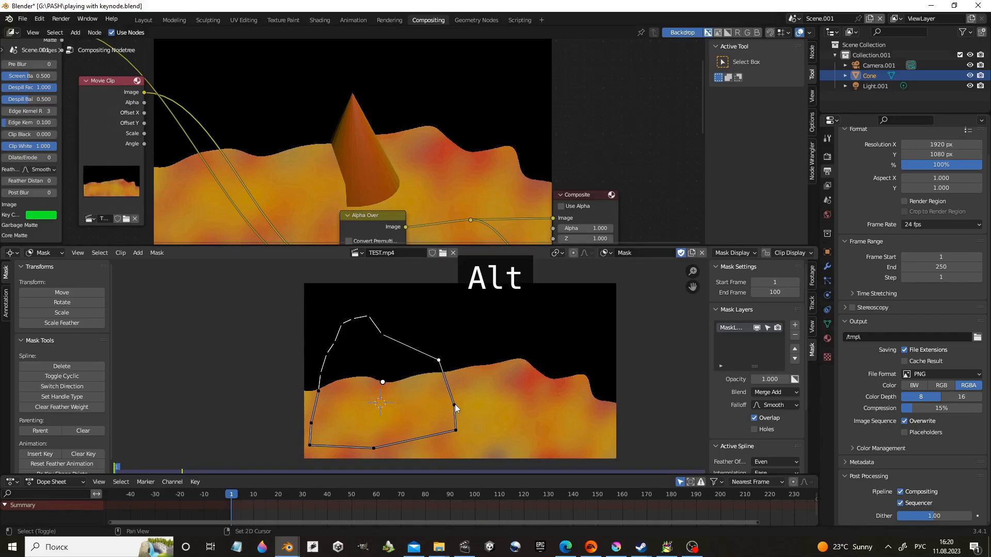
- Feather the mask's right-edge points outward to soften the cut along the cone's left side
{"action": "key", "text": "alt+s"}
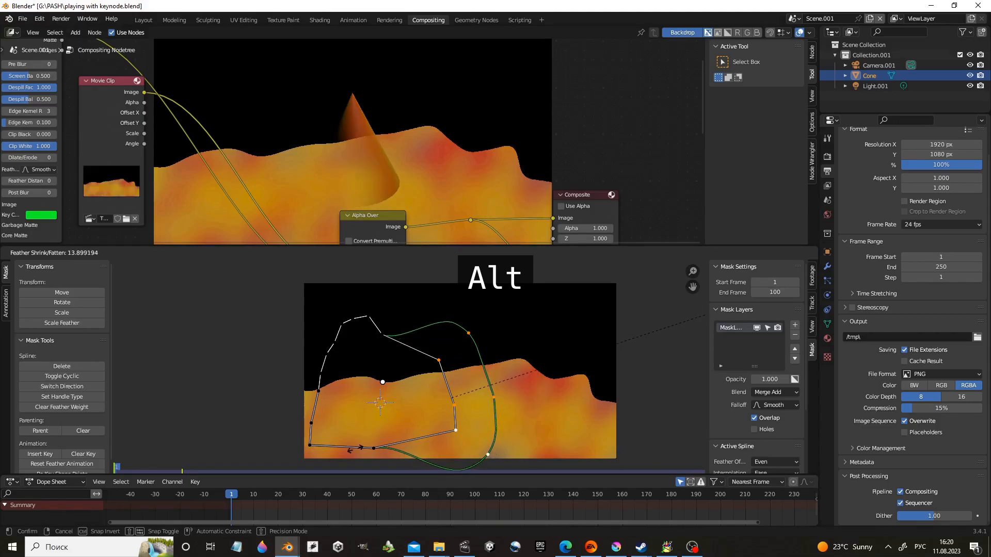
{"action": "left_click", "coordinate": [547, 258]}
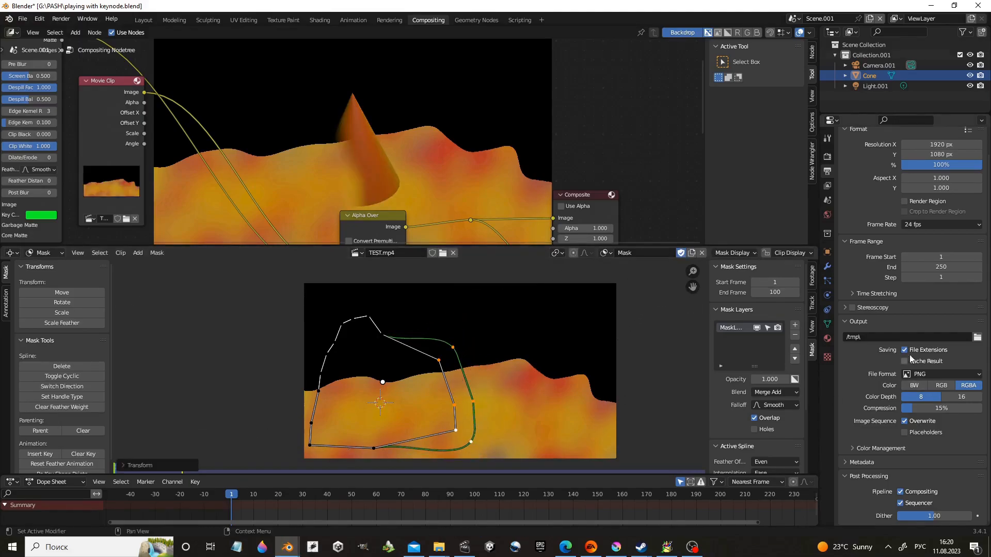
{"action": "left_click", "coordinate": [754, 253]}
{"action": "left_click", "coordinate": [686, 286]}
{"action": "left_click", "coordinate": [686, 285]}
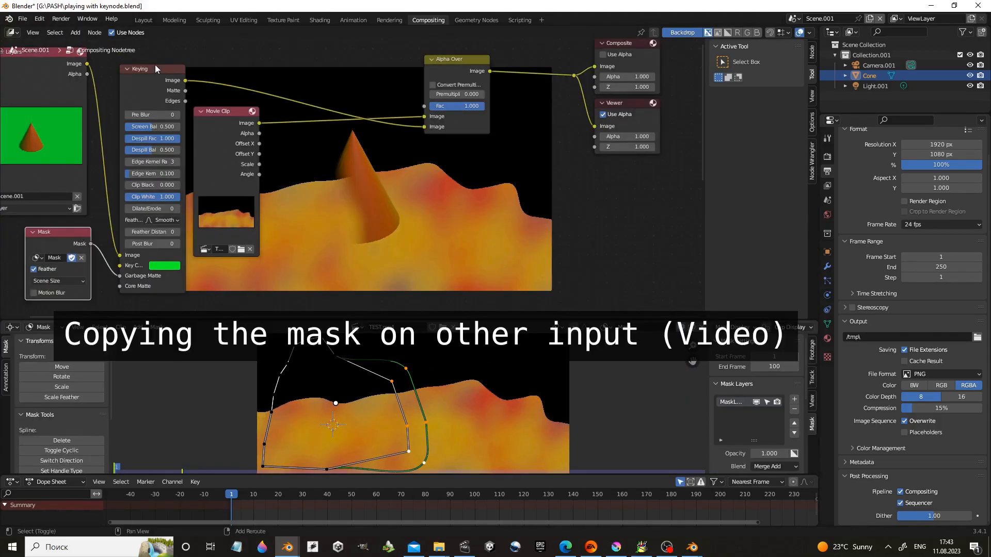
- Duplicate the Keying and Mask nodes and insert the copied Keying node between the Movie Clip image and Alpha Over
{"action": "left_click", "coordinate": [153, 74], "text": "shift"}
{"action": "key", "text": "shift+d"}
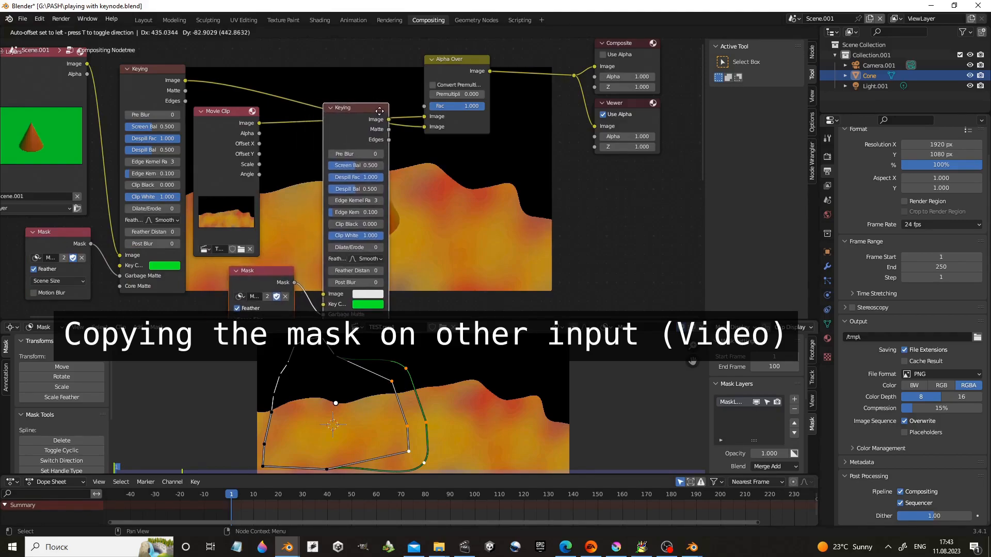
{"action": "left_click", "coordinate": [360, 117]}
{"action": "left_click_drag", "start_coordinate": [259, 123], "coordinate": [308, 299]}
{"action": "left_click_drag", "start_coordinate": [373, 126], "coordinate": [424, 117]}
- Move the Movie Clip and copied Keying and Mask nodes clear of the other nodes and collapse the copied Keying node
{"action": "middle_click_drag", "start_coordinate": [395, 208], "coordinate": [375, 249]}
{"action": "left_click_drag", "start_coordinate": [327, 158], "coordinate": [325, 177]}
{"action": "middle_click_drag", "start_coordinate": [387, 258], "coordinate": [387, 229]}
{"action": "left_click_drag", "start_coordinate": [398, 181], "coordinate": [235, 302]}
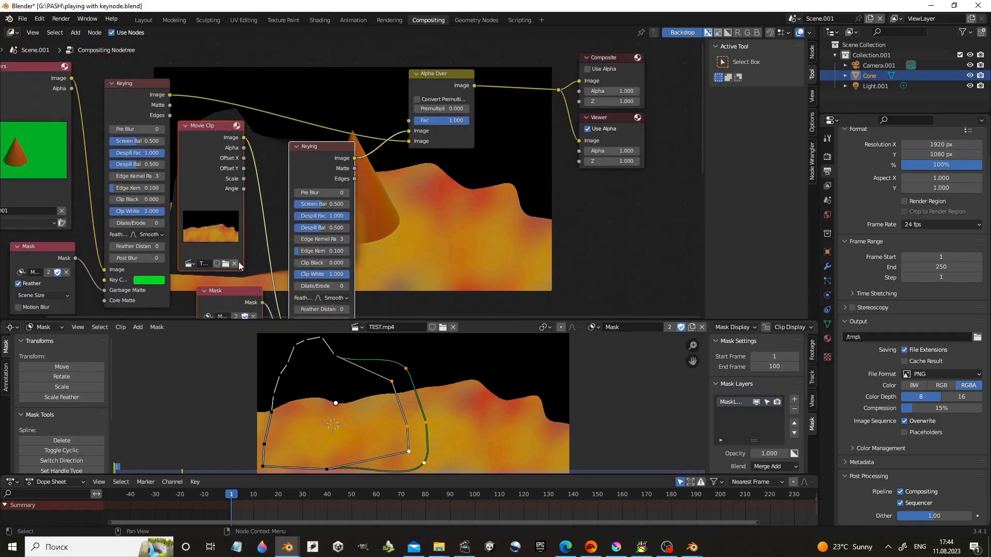
{"action": "middle_click_drag", "start_coordinate": [222, 78], "coordinate": [278, 206]}
{"action": "left_click_drag", "start_coordinate": [274, 254], "coordinate": [246, 96]}
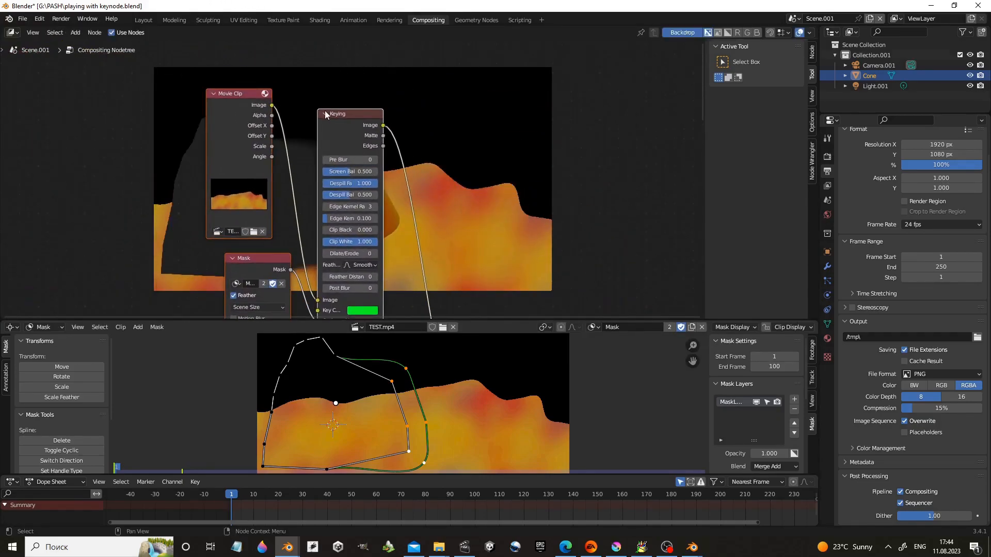
{"action": "left_click", "coordinate": [325, 113]}
{"action": "left_click_drag", "start_coordinate": [352, 124], "coordinate": [360, 166]}
{"action": "left_click_drag", "start_coordinate": [356, 114], "coordinate": [359, 245]}
- Collapse the Movie Clip and original Keying nodes and arrange the video branch above the Render Layers branch
{"action": "middle_click_drag", "start_coordinate": [432, 248], "coordinate": [465, 69]}
{"action": "middle_click_drag", "start_coordinate": [315, 69], "coordinate": [299, 221]}
{"action": "left_click_drag", "start_coordinate": [188, 79], "coordinate": [305, 240]}
{"action": "left_click_drag", "start_coordinate": [263, 66], "coordinate": [268, 122]}
{"action": "middle_click_drag", "start_coordinate": [268, 121], "coordinate": [267, 93]}
{"action": "left_click", "coordinate": [234, 93]}
{"action": "left_click_drag", "start_coordinate": [235, 93], "coordinate": [253, 181]}
{"action": "middle_click_drag", "start_coordinate": [300, 263], "coordinate": [287, 148]}
{"action": "left_click_drag", "start_coordinate": [287, 147], "coordinate": [274, 109]}
{"action": "middle_click_drag", "start_coordinate": [201, 192], "coordinate": [223, 112]}
{"action": "left_click", "coordinate": [188, 120]}
{"action": "left_click_drag", "start_coordinate": [218, 122], "coordinate": [278, 141]}
{"action": "left_click_drag", "start_coordinate": [279, 140], "coordinate": [279, 141]}
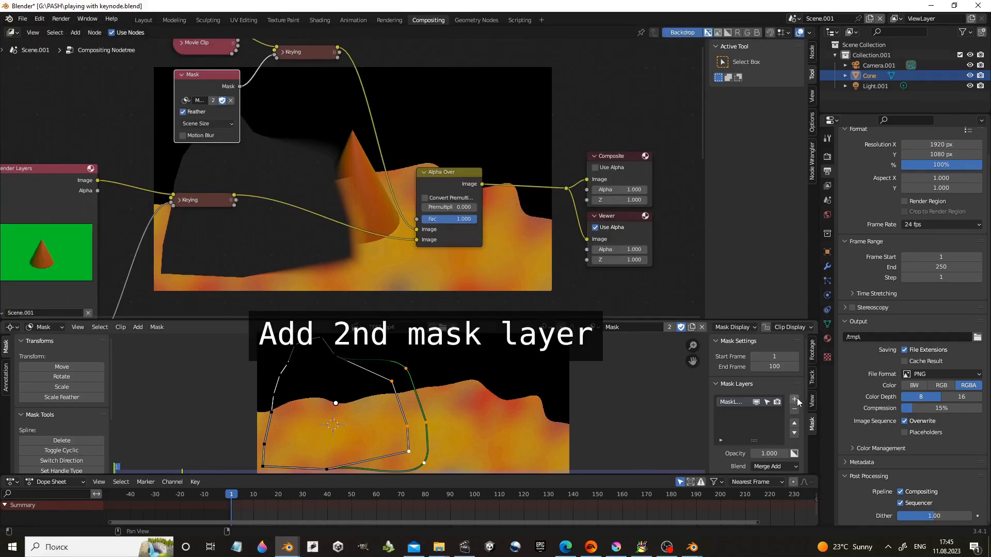
- Add a second mask layer and draw a closed ten-point spline on it over the terrain's right part
{"action": "left_click", "coordinate": [794, 401]}
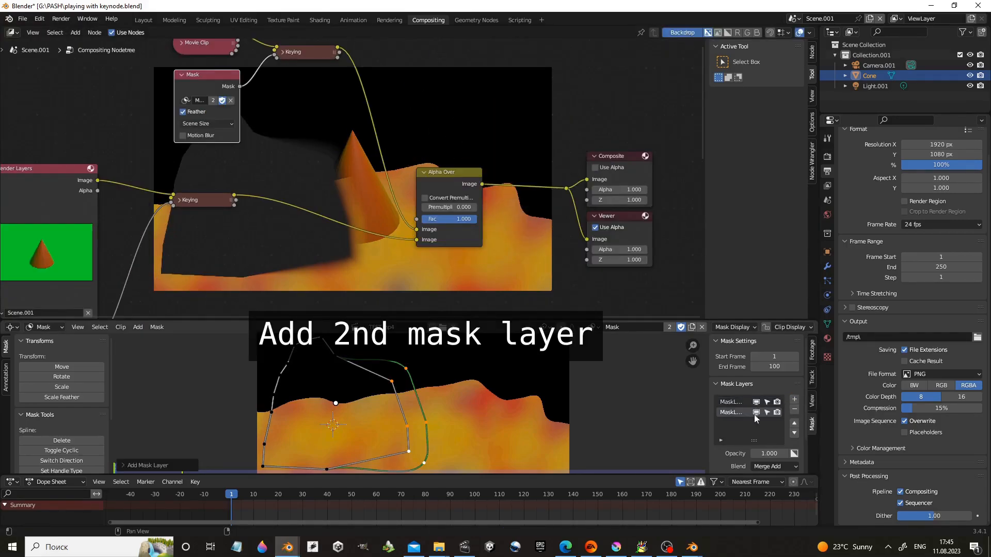
{"action": "left_click", "coordinate": [461, 355], "text": "ctrl"}
{"action": "left_click", "coordinate": [454, 390], "text": "ctrl"}
{"action": "left_click", "coordinate": [453, 425], "text": "ctrl"}
{"action": "left_click", "coordinate": [482, 460], "text": "ctrl"}
{"action": "left_click", "coordinate": [514, 463], "text": "ctrl"}
{"action": "left_click", "coordinate": [526, 444], "text": "ctrl"}
{"action": "left_click", "coordinate": [534, 427], "text": "ctrl"}
{"action": "left_click", "coordinate": [542, 397], "text": "ctrl"}
{"action": "left_click", "coordinate": [534, 371], "text": "ctrl"}
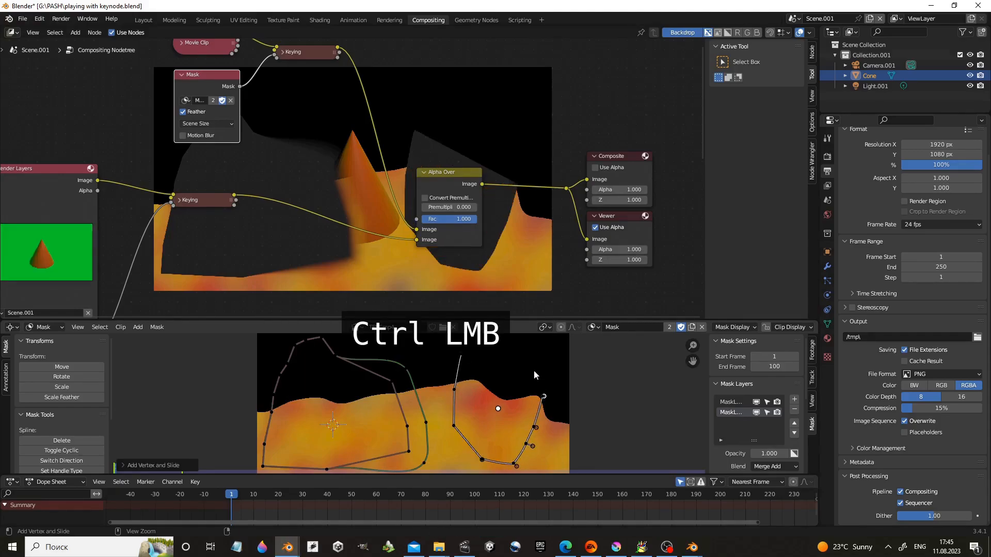
{"action": "left_click", "coordinate": [505, 356], "text": "ctrl"}
{"action": "left_click", "coordinate": [78, 450]}
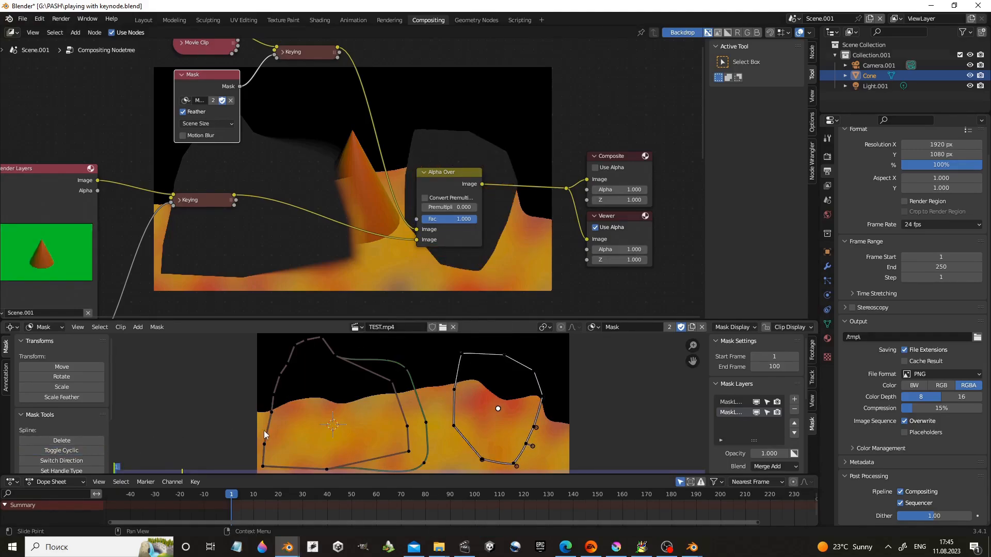
- Feather all points of the second layer's spline outward by about 6.33
{"action": "left_click_drag", "start_coordinate": [428, 341], "coordinate": [546, 469]}
{"action": "key", "text": "alt+s"}
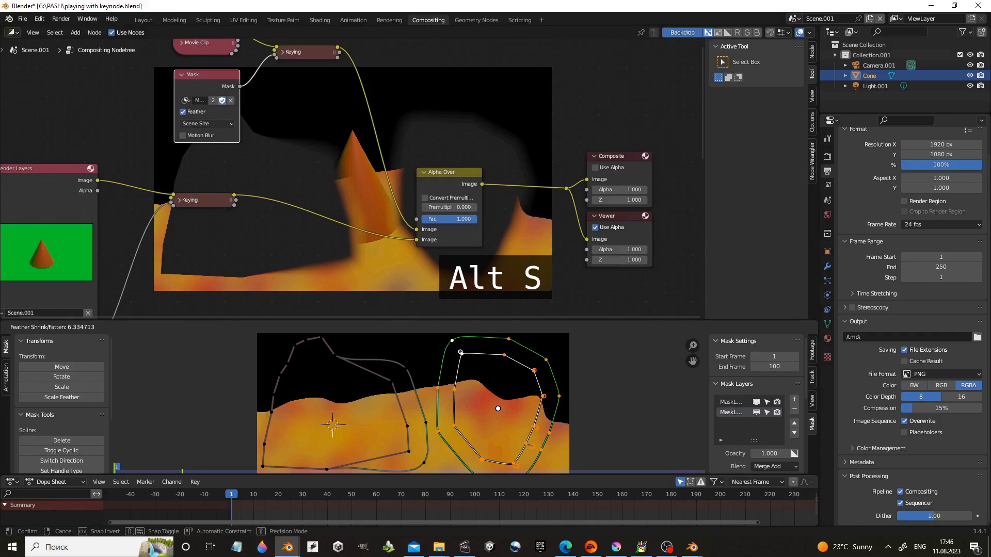
{"action": "left_click", "coordinate": [178, 467]}
- Move the second layer's spline over the cone's right side and disconnect the copied Mask node from the video's Keying node
{"action": "left_click_drag", "start_coordinate": [474, 473], "coordinate": [474, 494]}
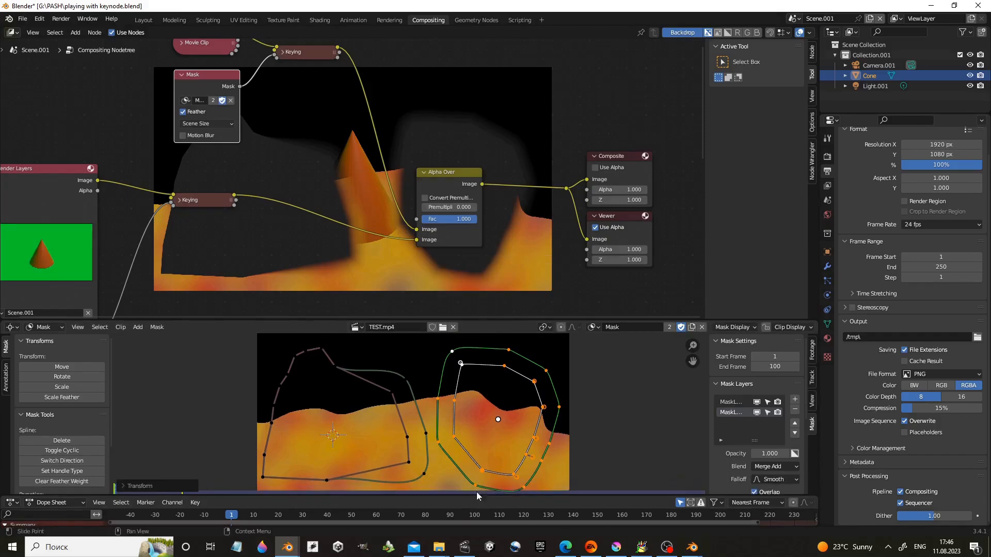
{"action": "key", "text": "g"}
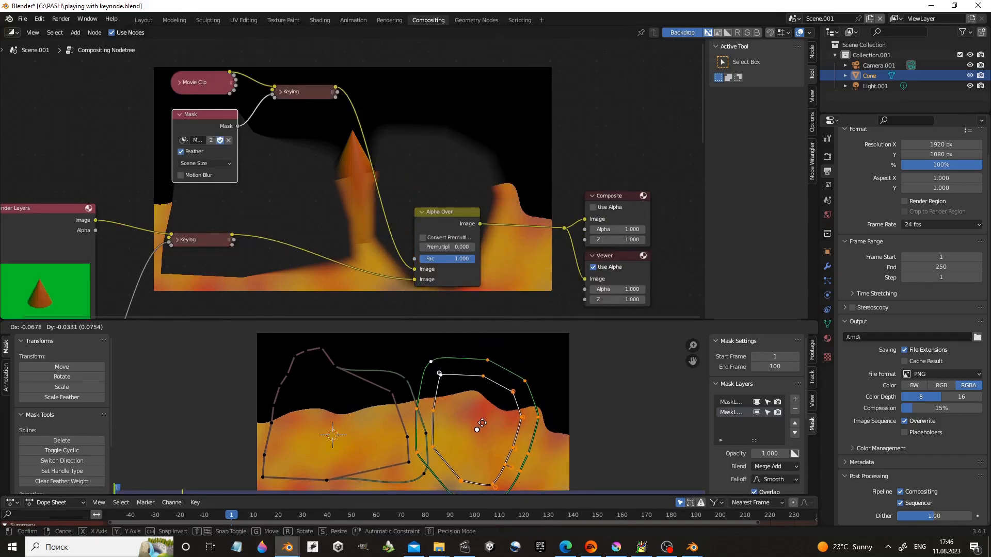
{"action": "left_click", "coordinate": [476, 420]}
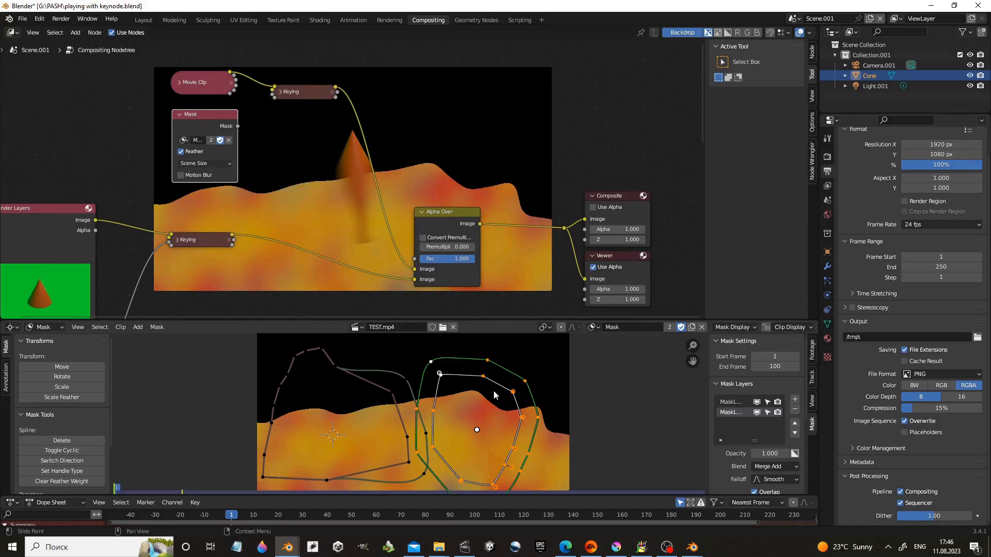
{"action": "key", "text": "g"}
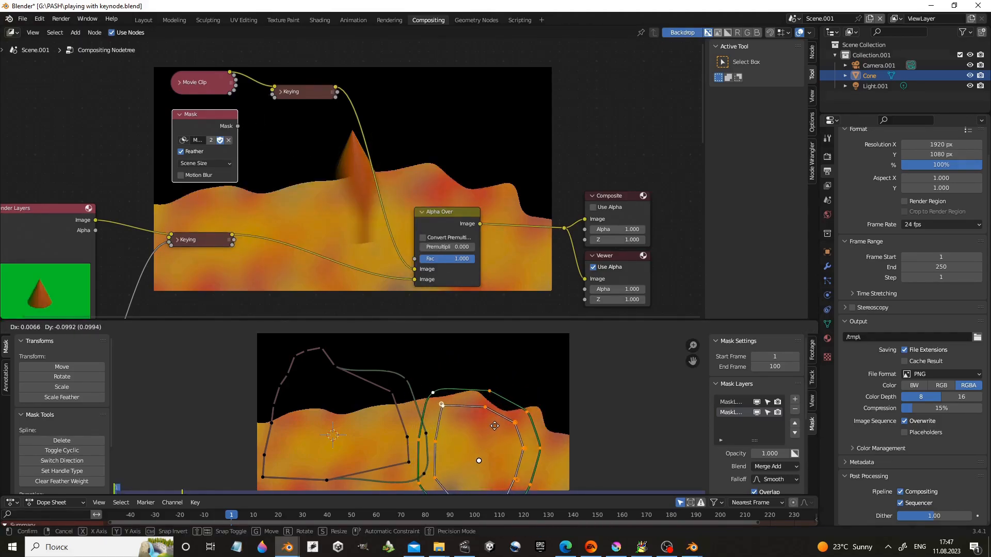
{"action": "left_click", "coordinate": [500, 419]}
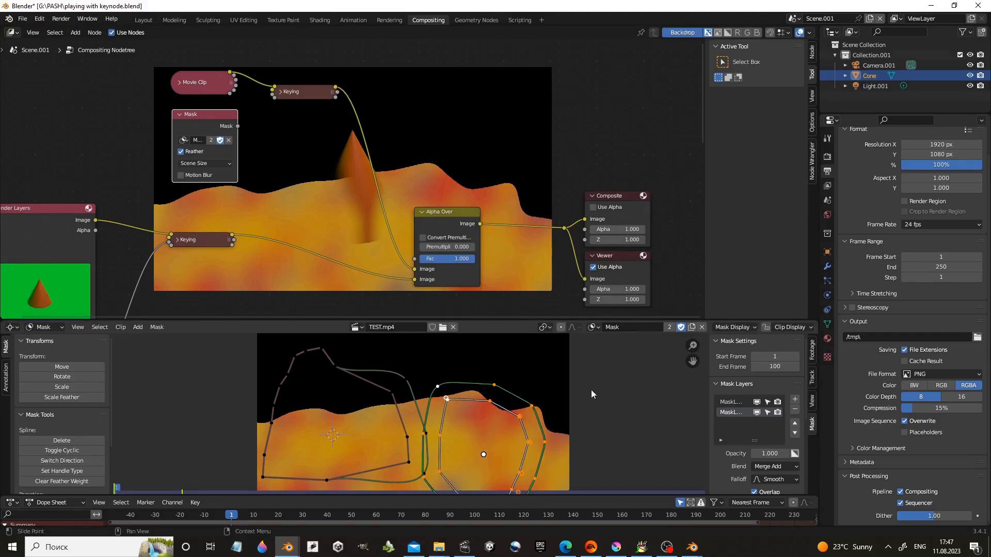
- Lower the second mask layer's opacity slightly and set the first mask layer's opacity to 0.672
{"action": "left_click", "coordinate": [732, 404]}
{"action": "left_click", "coordinate": [736, 413]}
{"action": "left_click_drag", "start_coordinate": [767, 455], "coordinate": [757, 458]}
{"action": "left_click", "coordinate": [731, 402]}
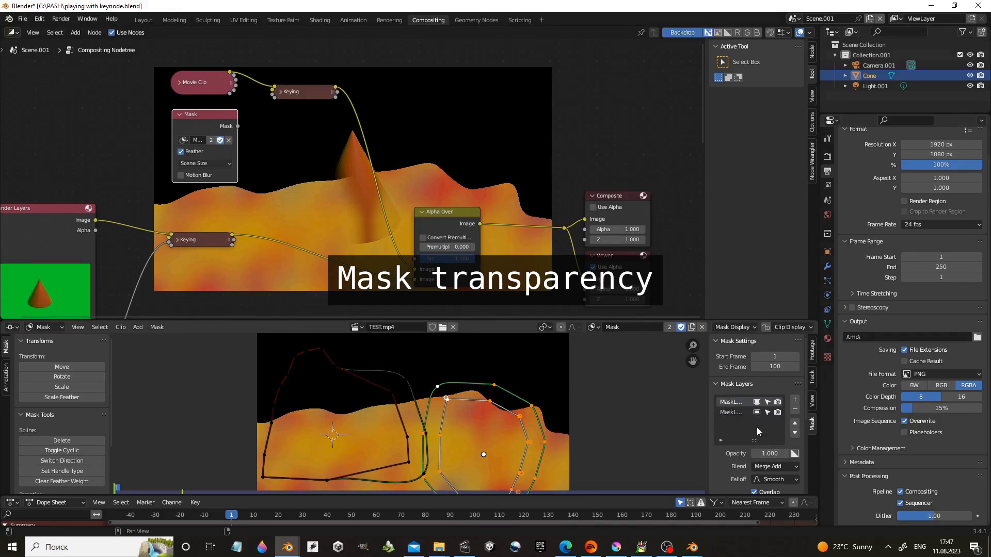
{"action": "mouse_move", "coordinate": [767, 454]}
{"action": "left_mouse_down"}
{"action": "mouse_move", "coordinate": [759, 455]}
{"action": "mouse_move", "coordinate": [769, 454]}
{"action": "left_mouse_up"}
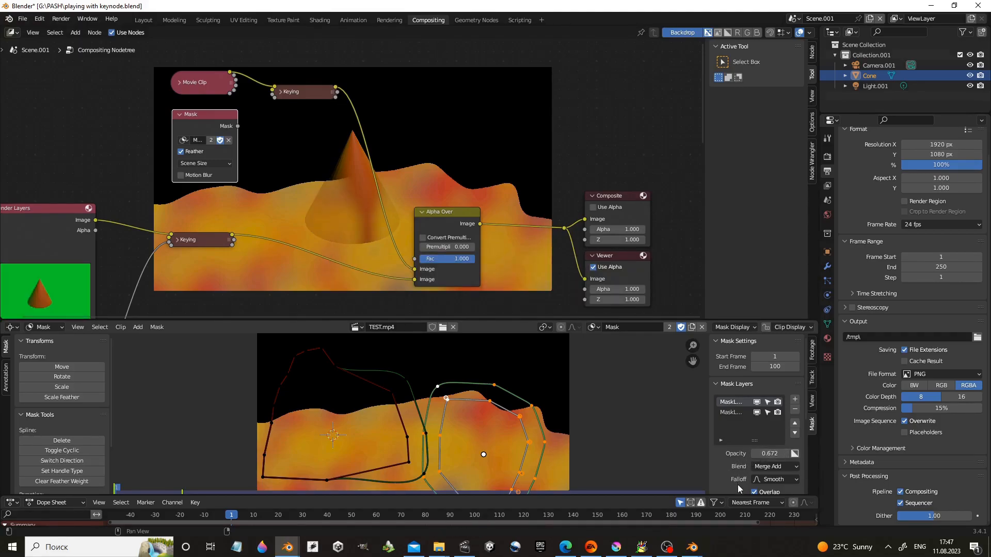
{"action": "scroll", "coordinate": [738, 485], "scroll_direction": "down", "scroll_amount": 5}
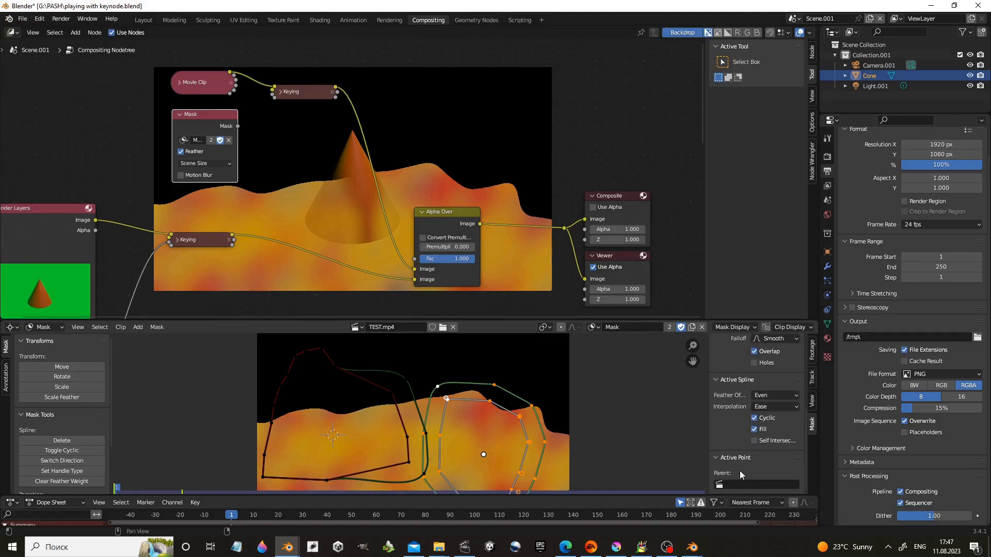
{"action": "scroll", "coordinate": [739, 472], "scroll_direction": "up", "scroll_amount": 5}
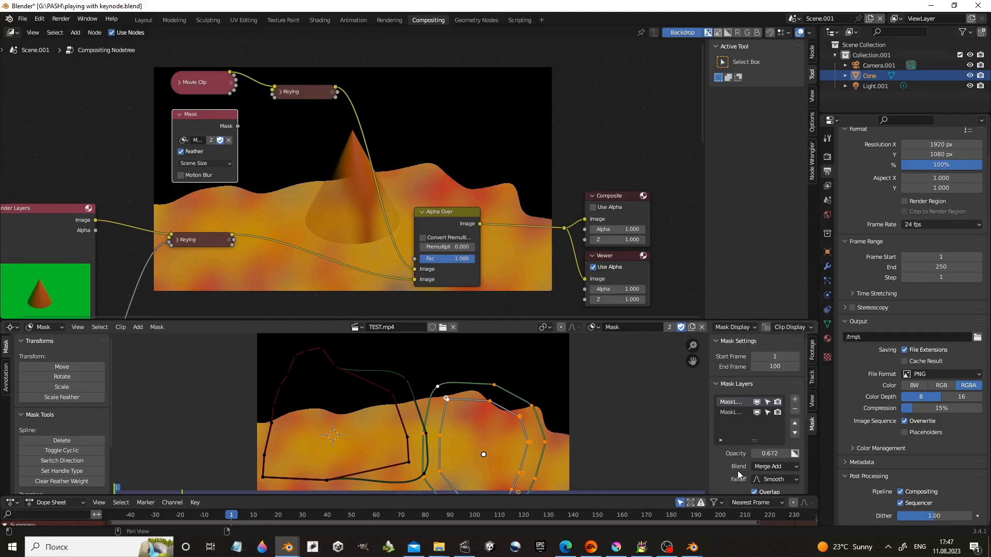